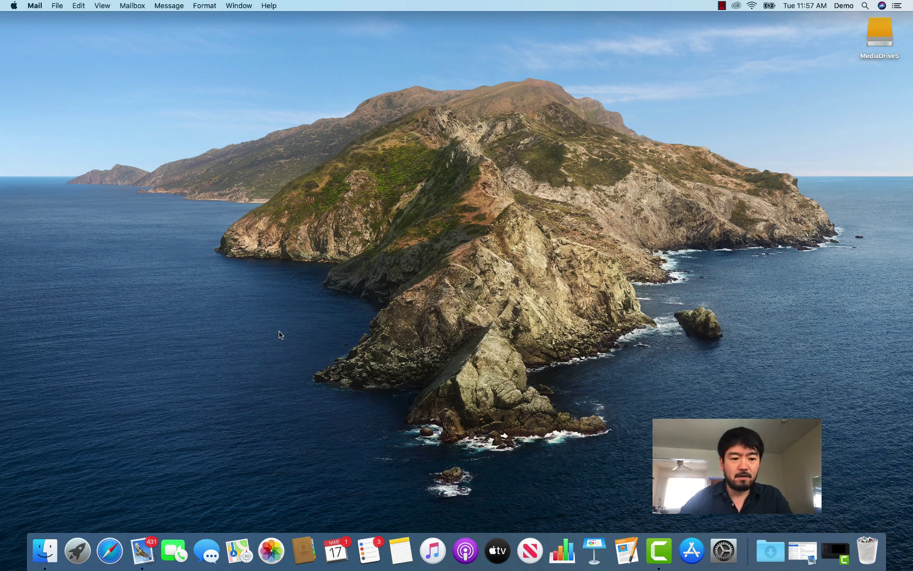
- Launch Safari and load the zoom.us website
click(113, 550)
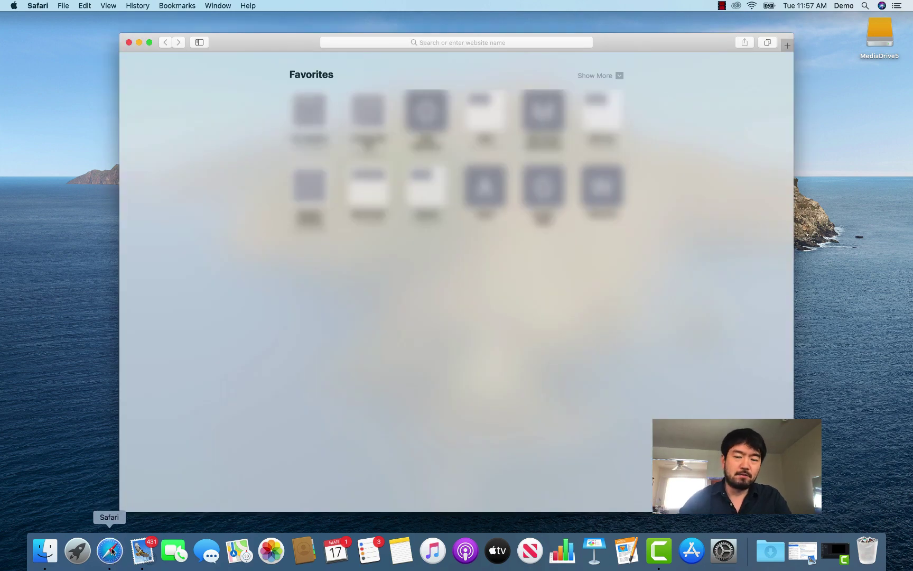
drag(387, 38, 385, 39)
click(379, 42)
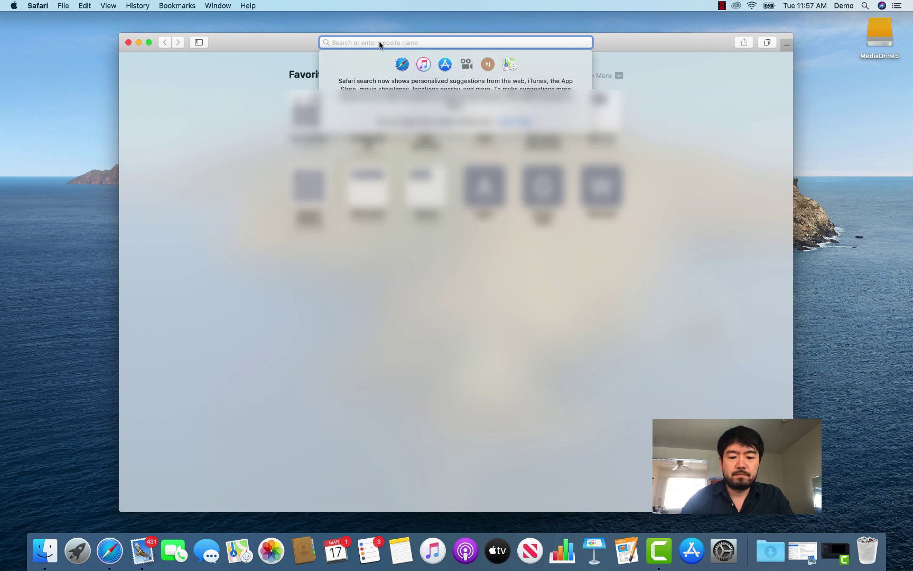
text(zoom.)
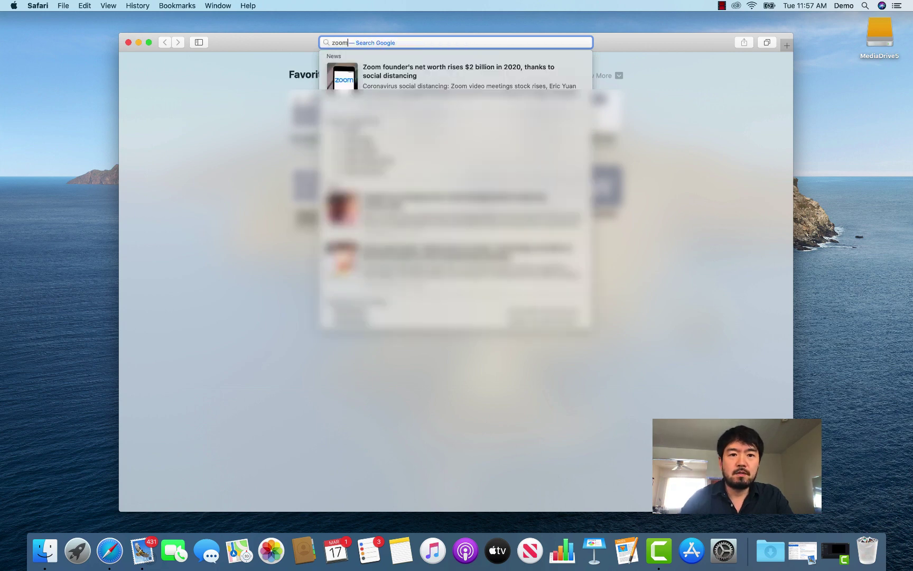
text(us)
key(Return)
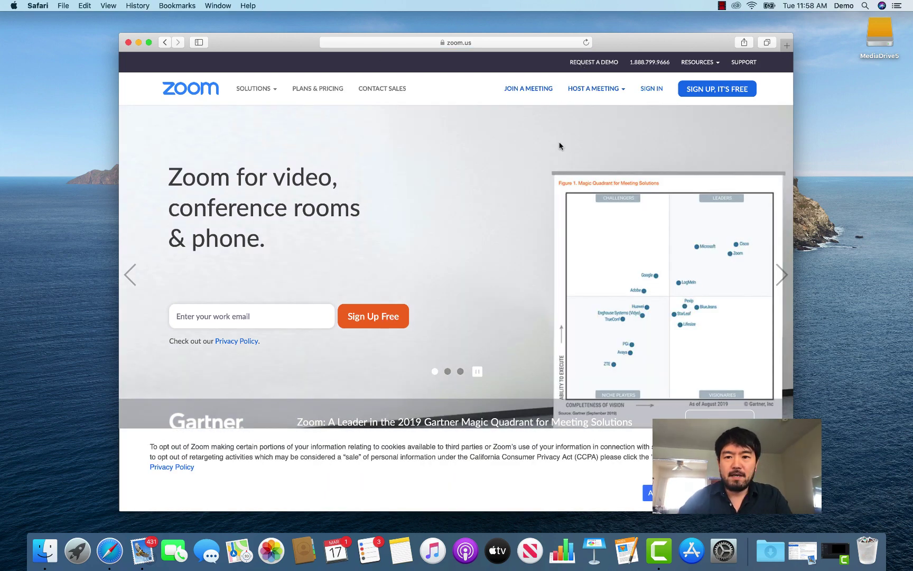
- Sign up for a free Zoom account with a work email address, then switch to Mail
click(701, 92)
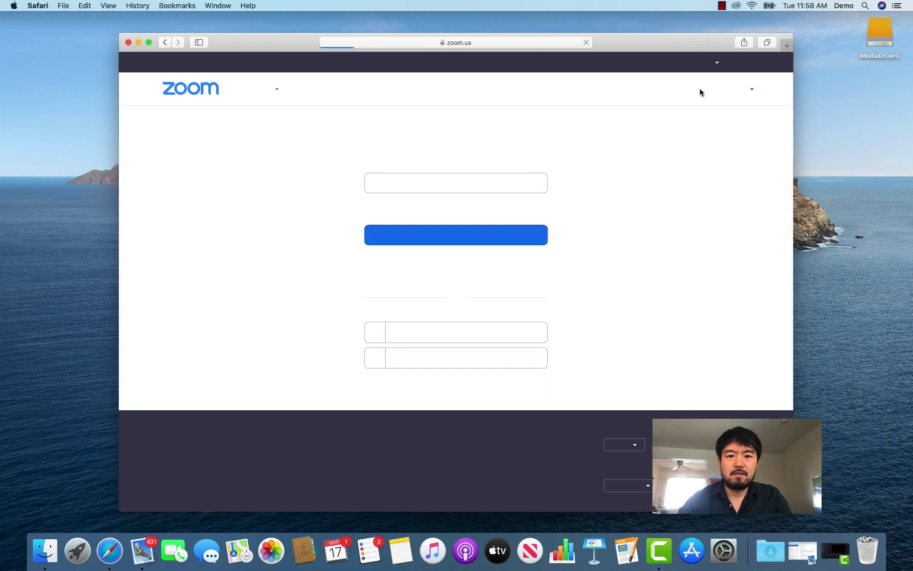
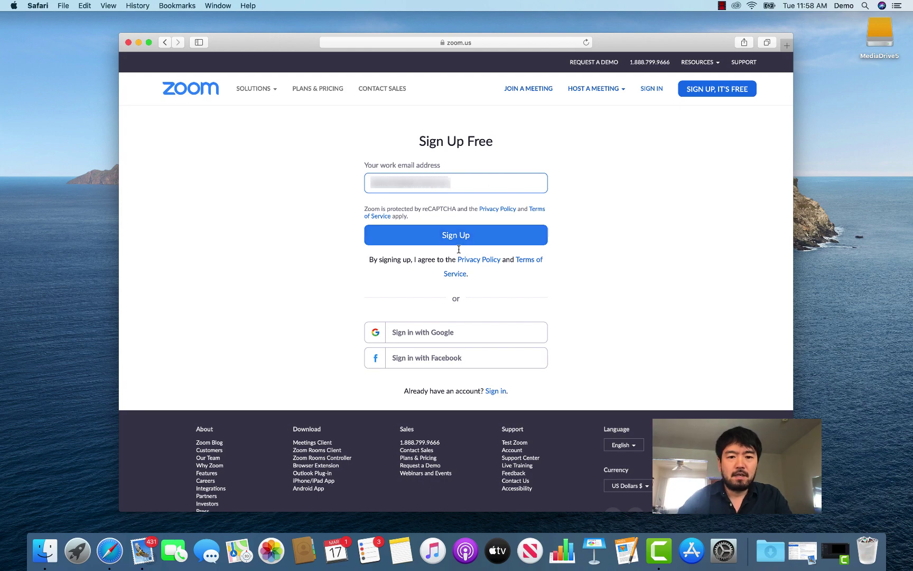
click(458, 239)
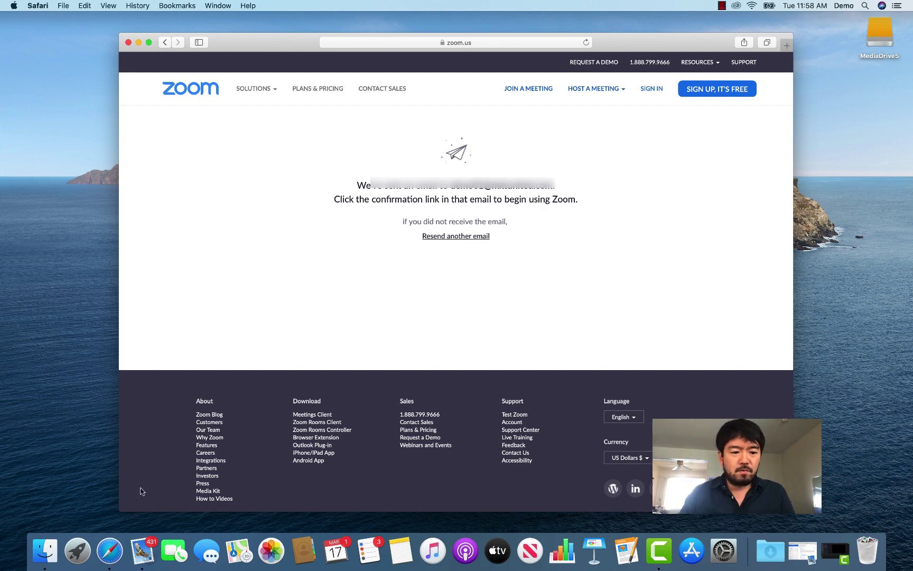
click(142, 550)
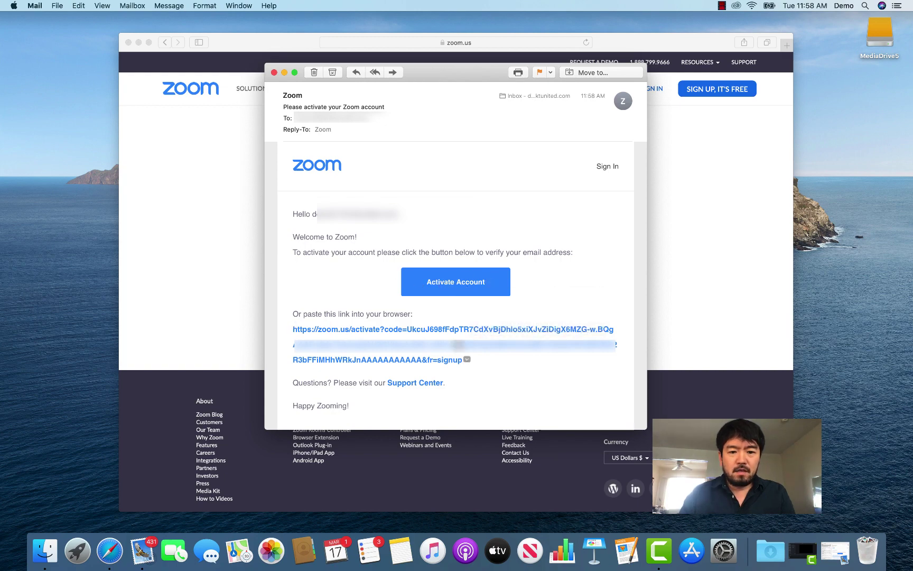
- Activate the new account from Zoom's activation email
click(455, 284)
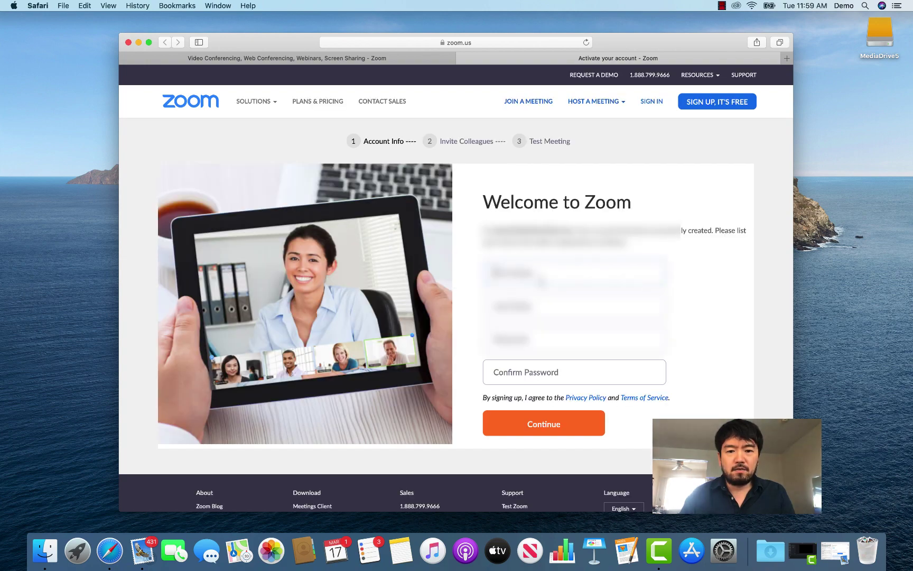
- Enter the account holder's first and last name
text(Al)
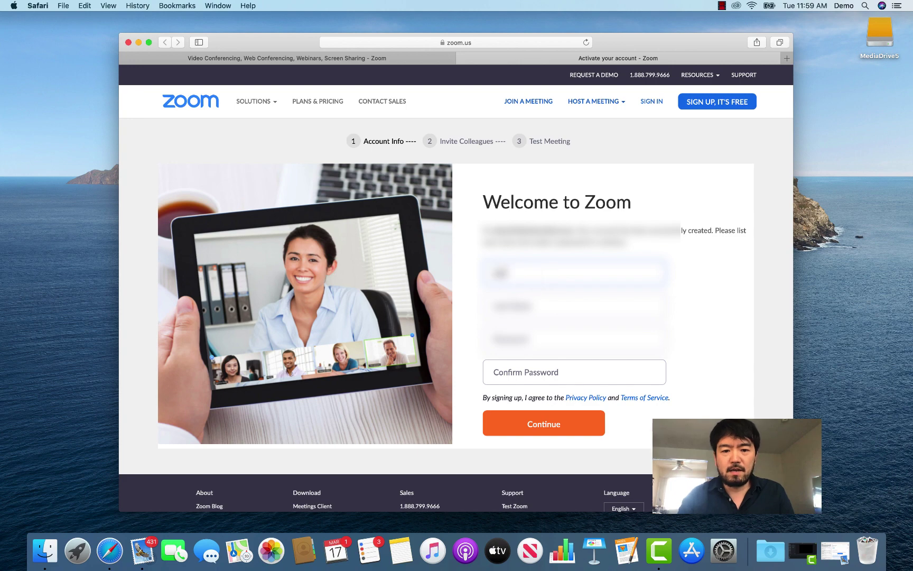
key(Tab)
text(Doe)
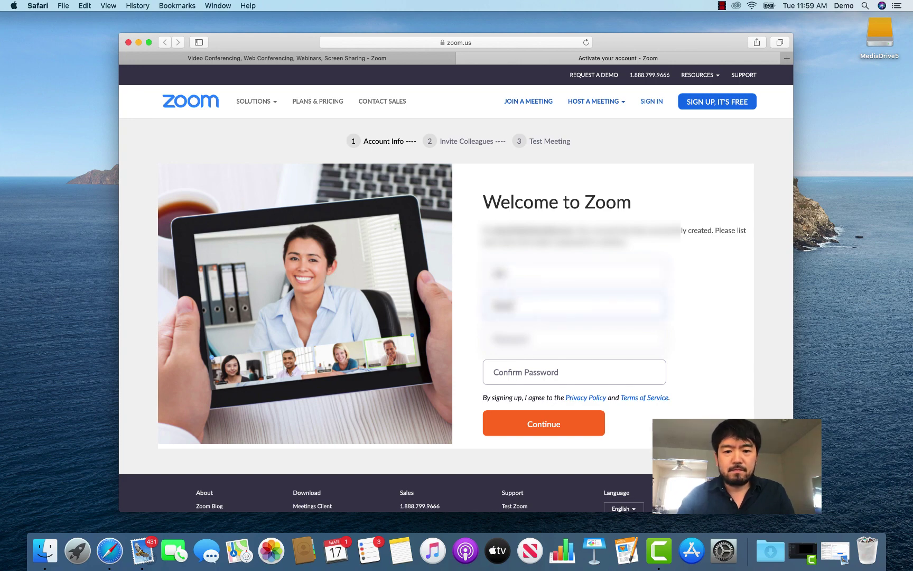
key(Tab)
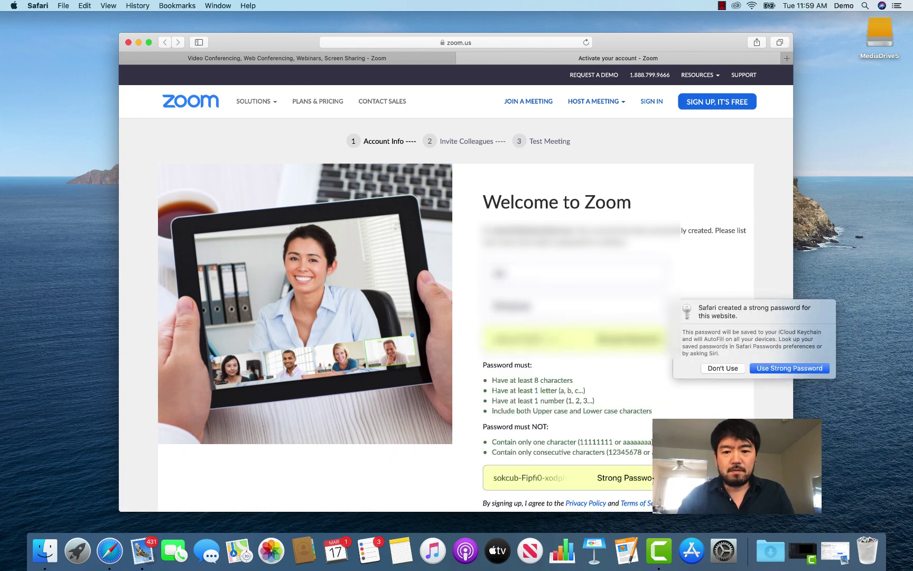
- Decline Safari's suggested password and enter a rule-compliant password with matching confirmation
click(729, 370)
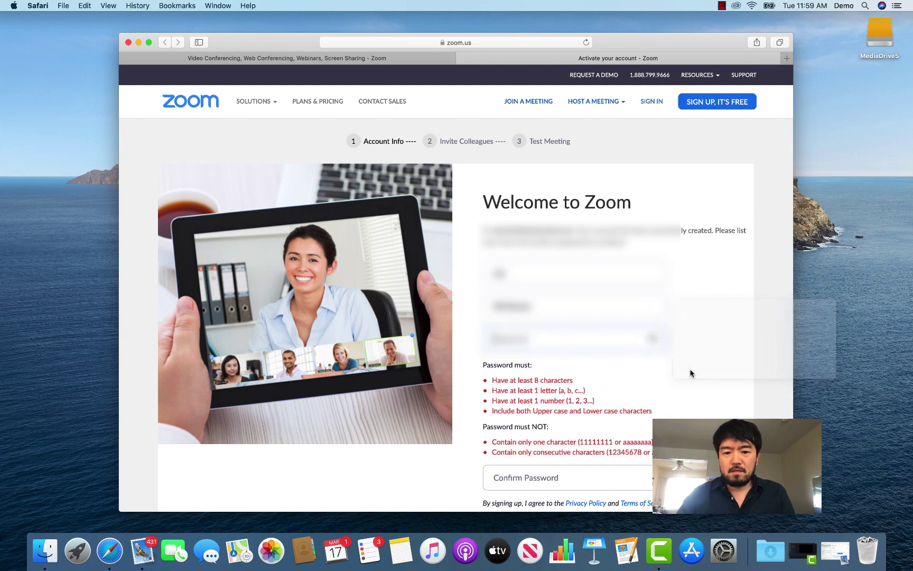
text(zoom12)
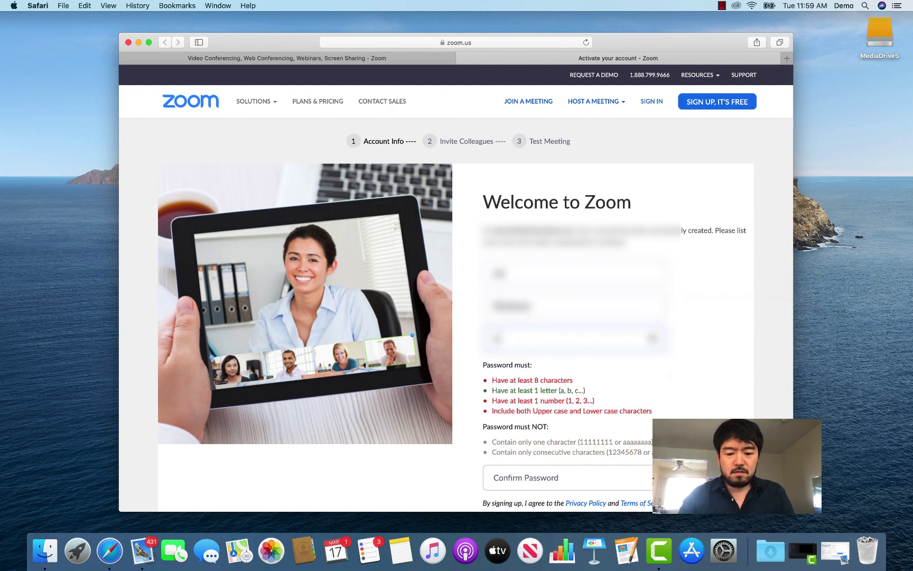
text(34)
key(Tab)
text(zoom1)
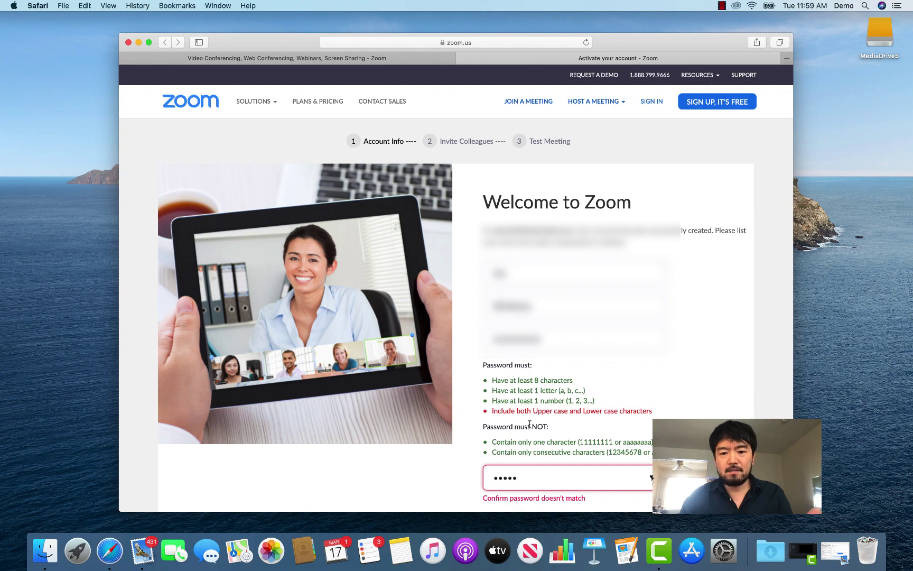
key(shift+Tab)
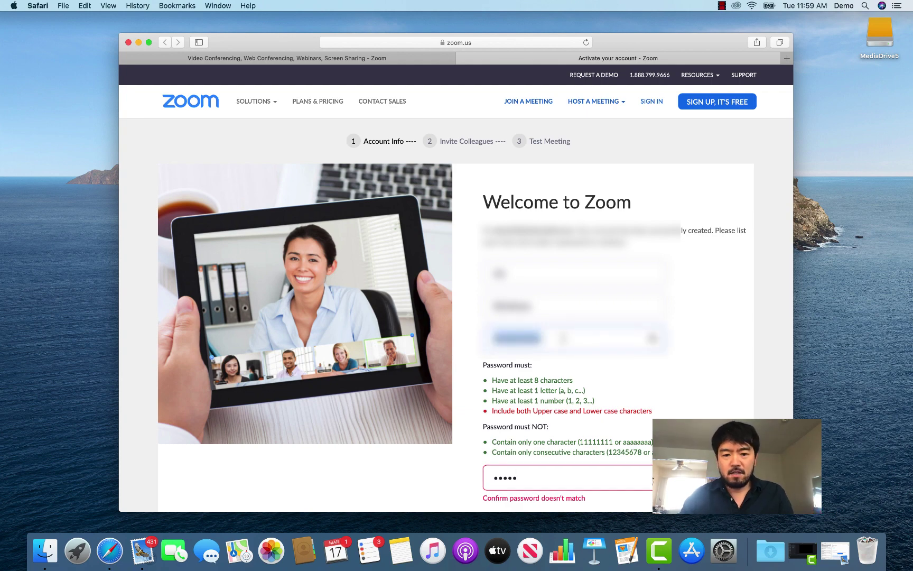
text(Demo1234)
click(651, 477)
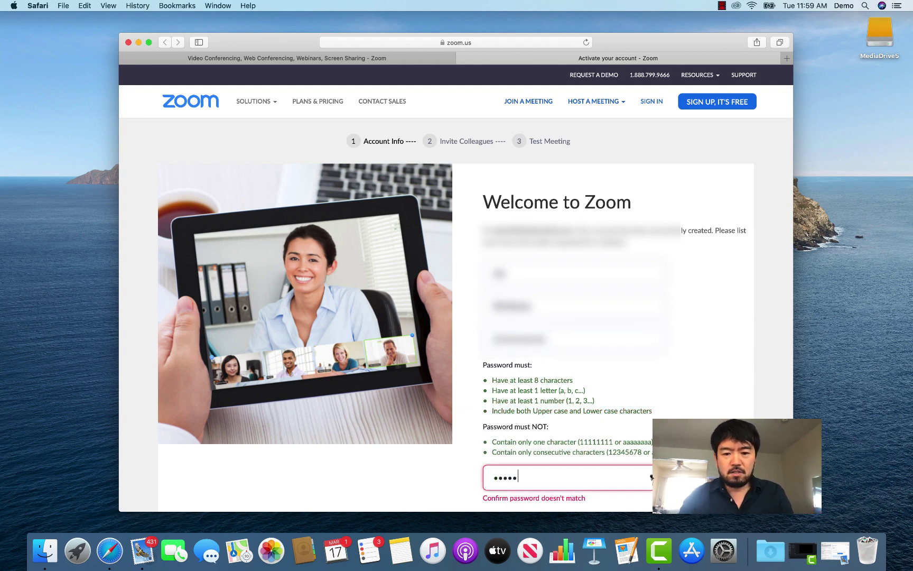
key(BackSpace)
key(BackSpace)
key(BackSpace)
key(BackSpace)
key(BackSpace)
text(Demo123)
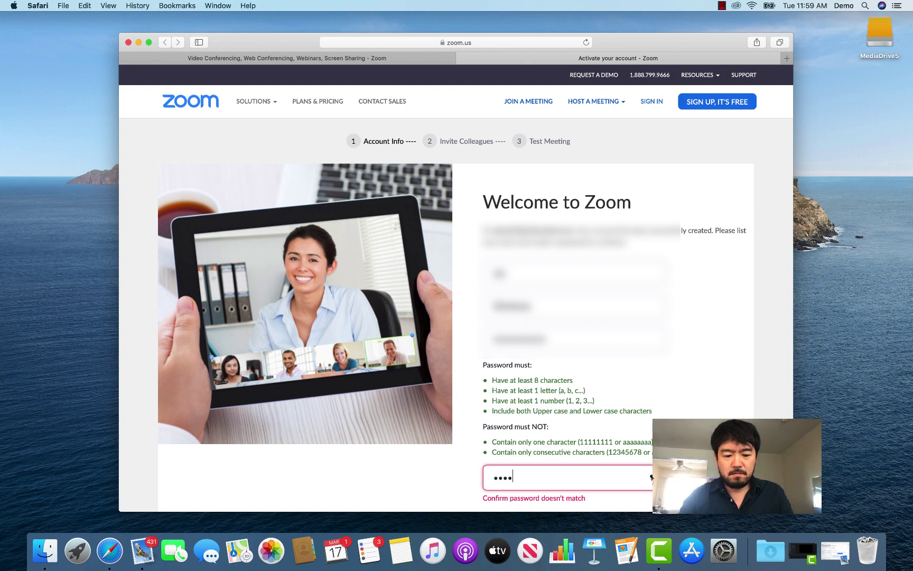
text(4567)
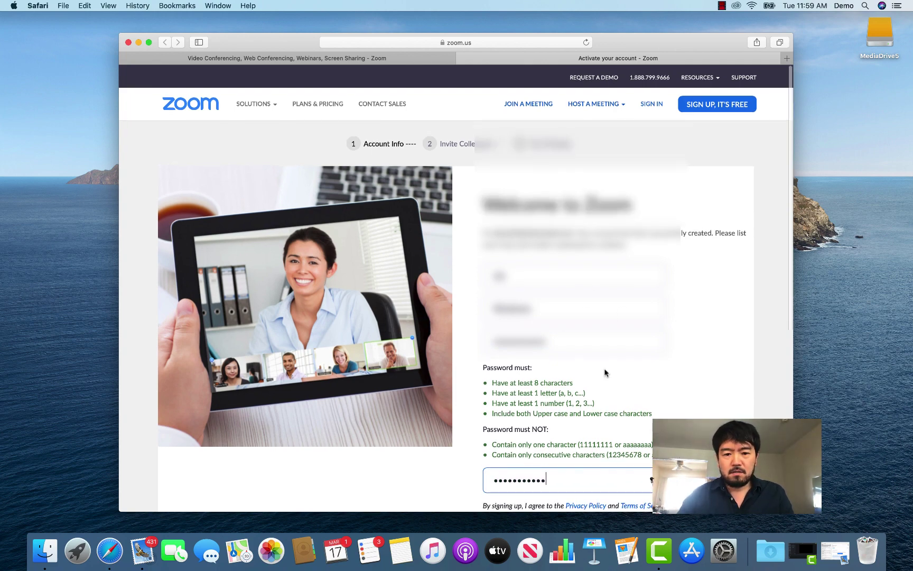
scroll(605, 373, down, 2)
scroll(605, 373, down, 3)
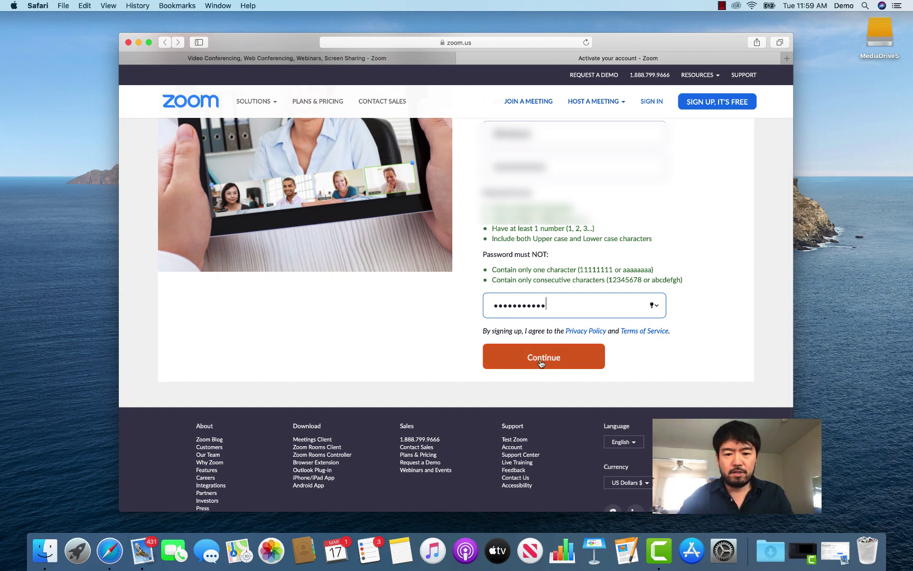
- Submit the details, save the password, pass the reCAPTCHA, and get past the colleague invites
click(541, 362)
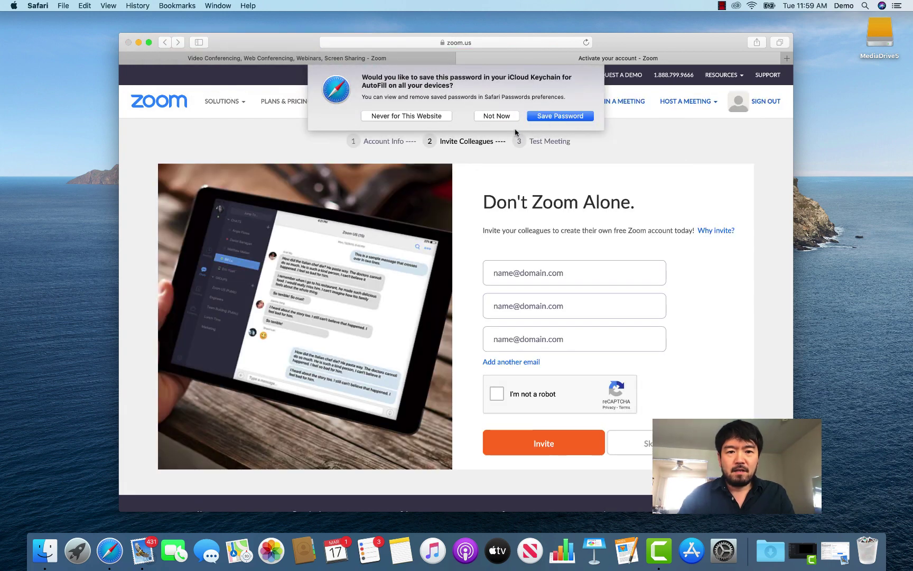
click(552, 118)
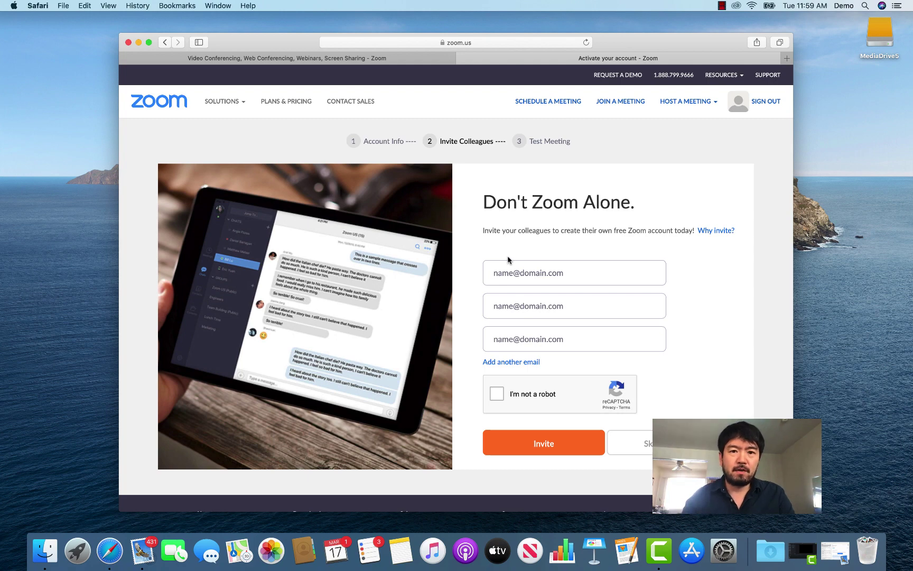
click(497, 394)
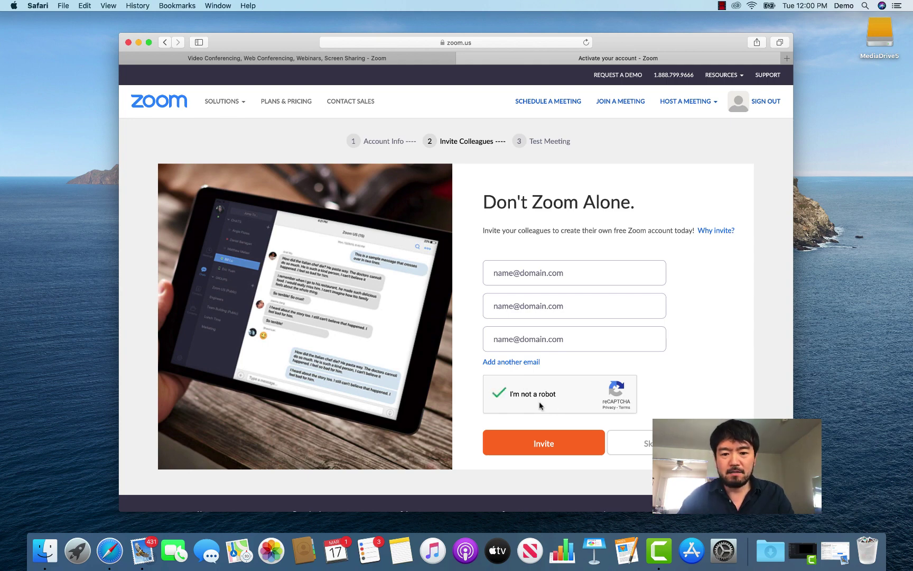
click(548, 446)
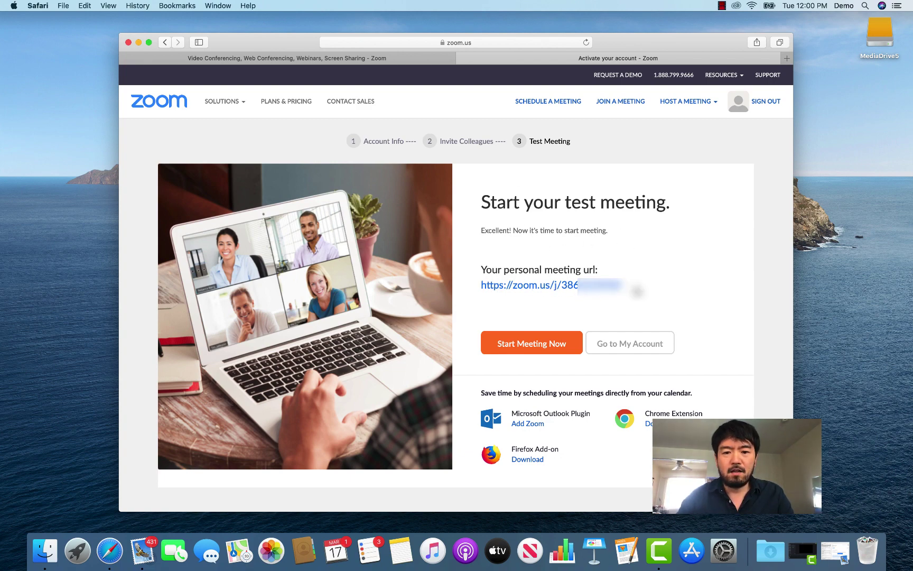
- Select the personal meeting URL and copy it from its context menu
drag(638, 291, 480, 286)
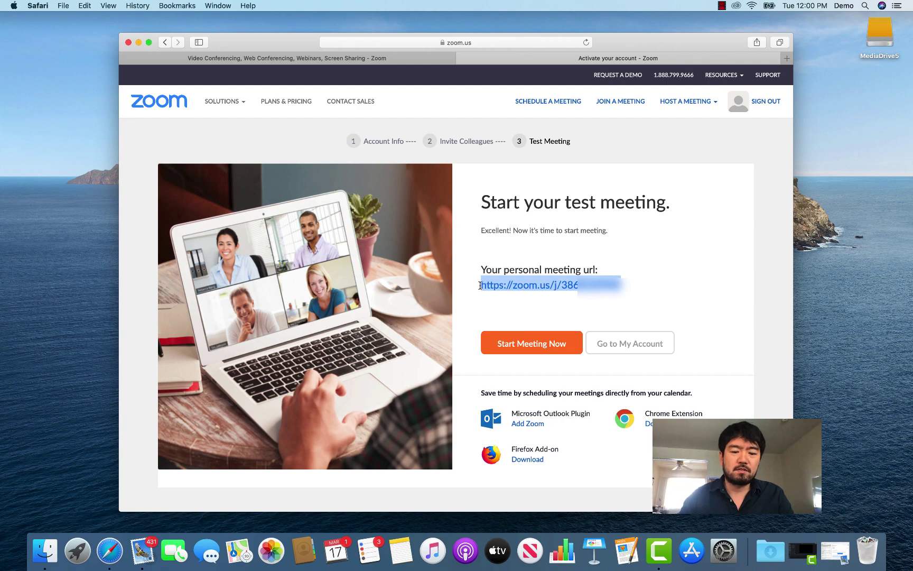
click(553, 298)
drag(629, 286, 480, 287)
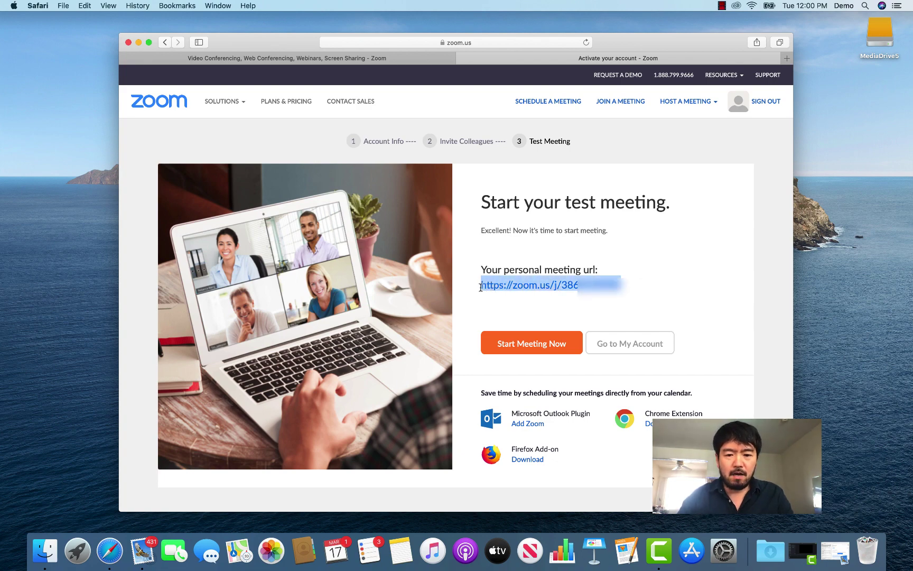
right_click(505, 285)
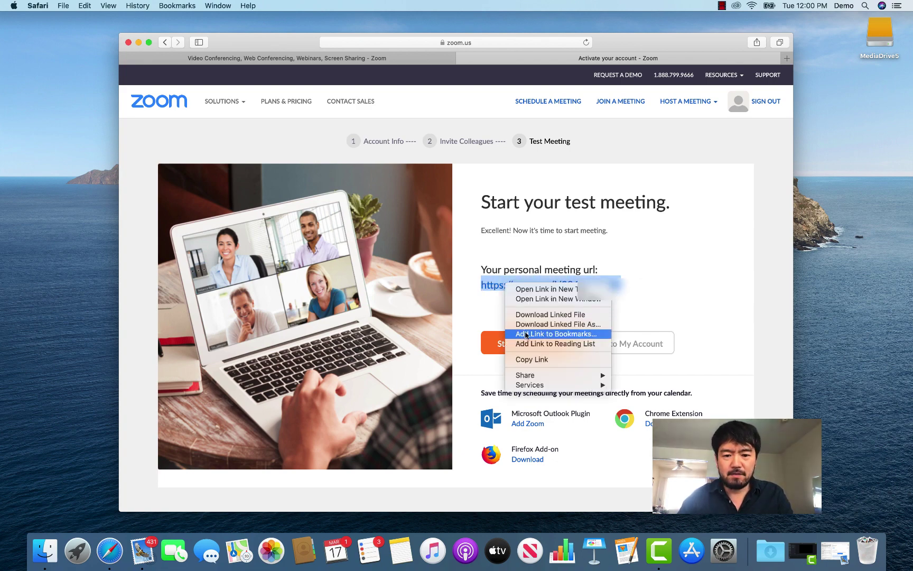
click(532, 360)
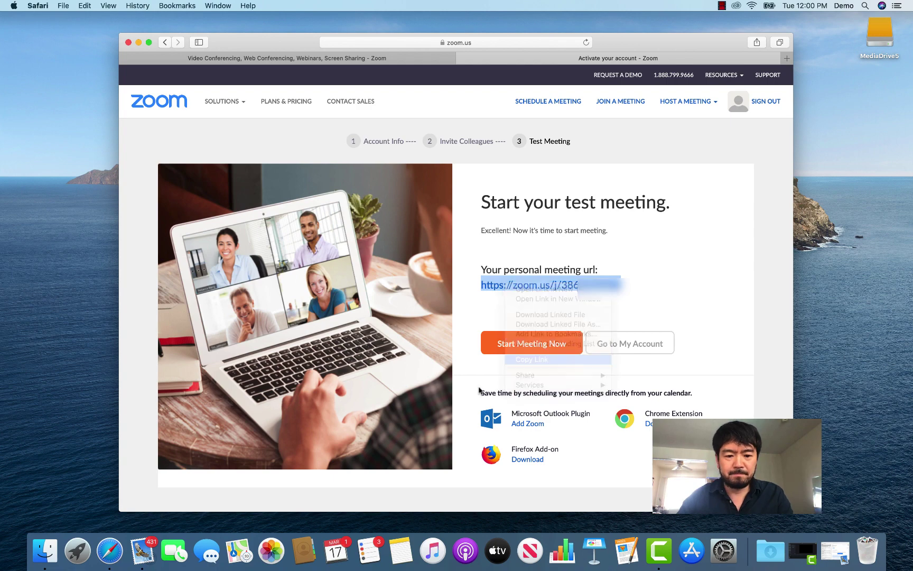
- Open Notes, create a new note under All iCloud, and return to Safari's Test Meeting page
click(389, 542)
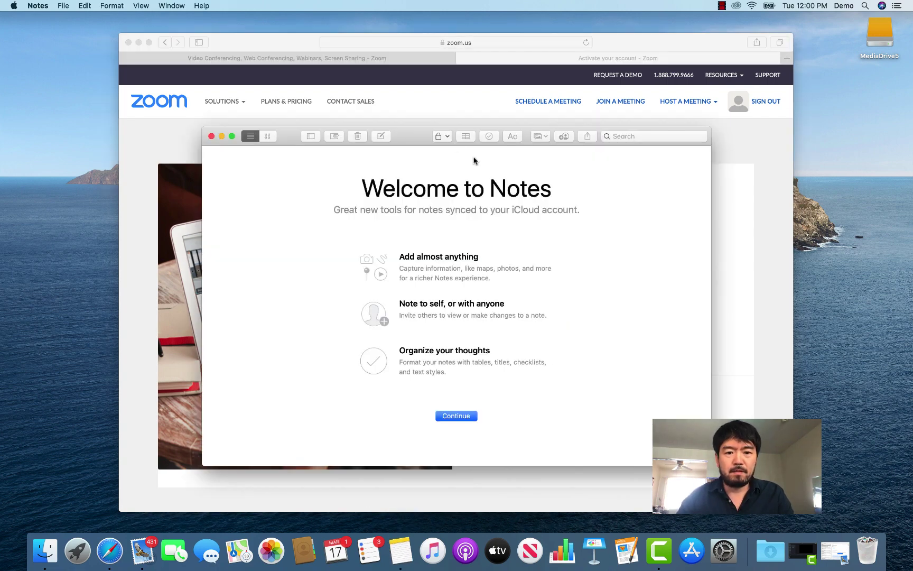
click(463, 417)
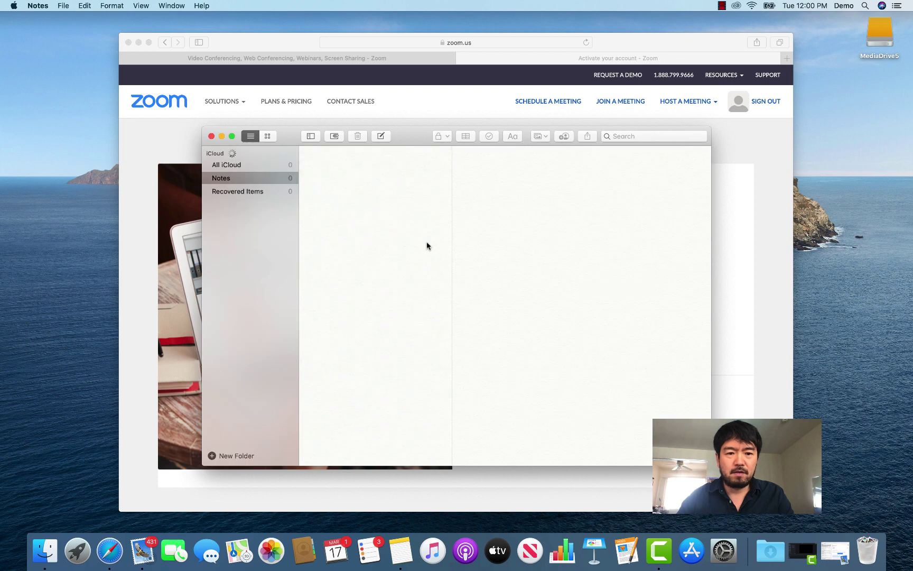
click(262, 169)
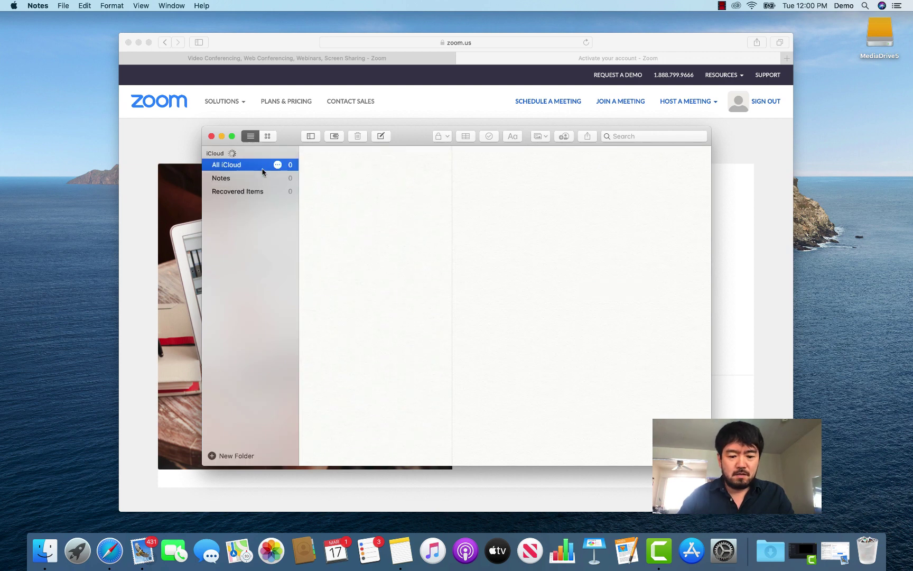
key(super+n)
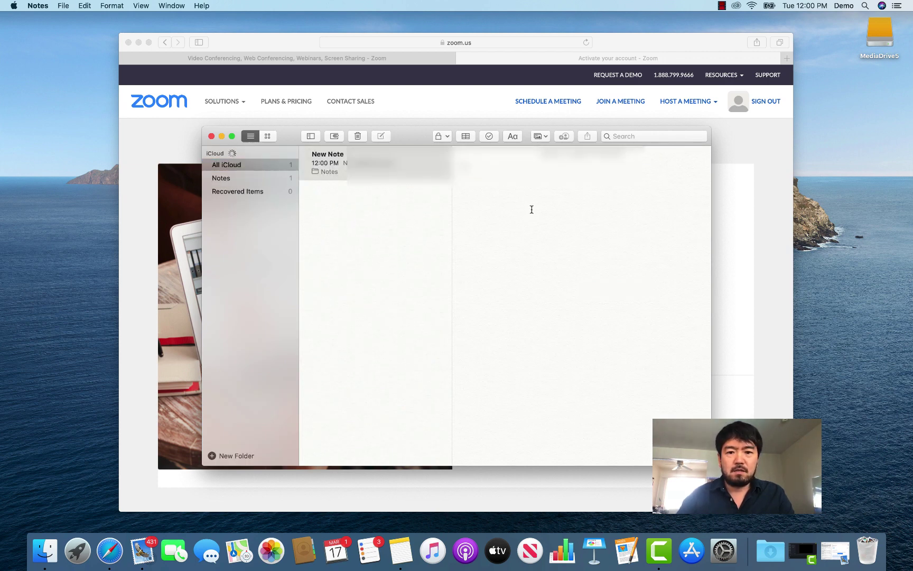
click(766, 247)
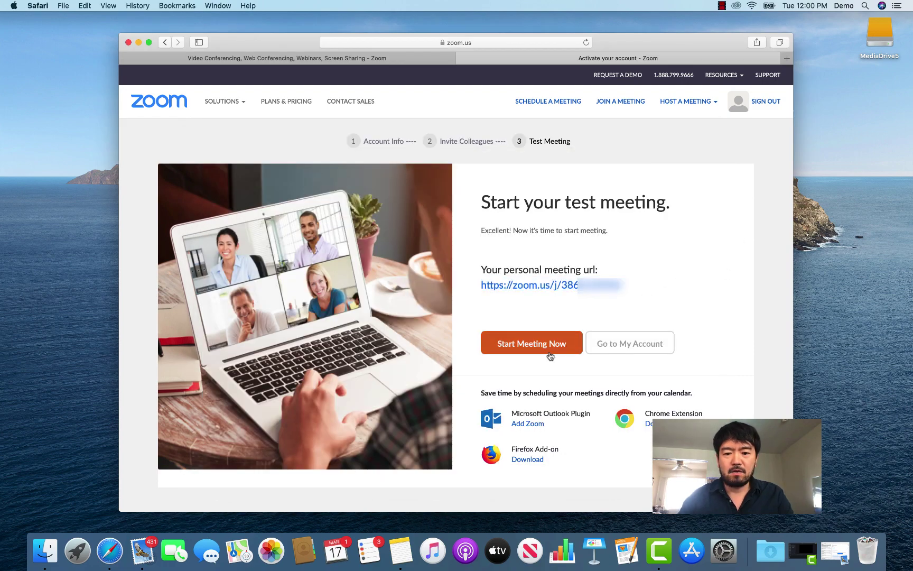
- Start the test meeting, allowing zoom.us to open and granting Downloads and microphone access
click(518, 350)
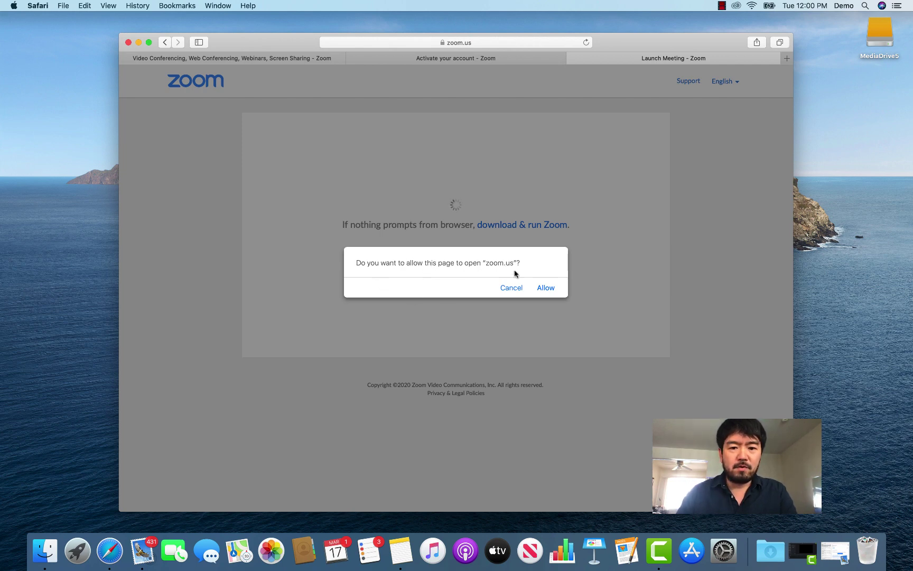
click(545, 290)
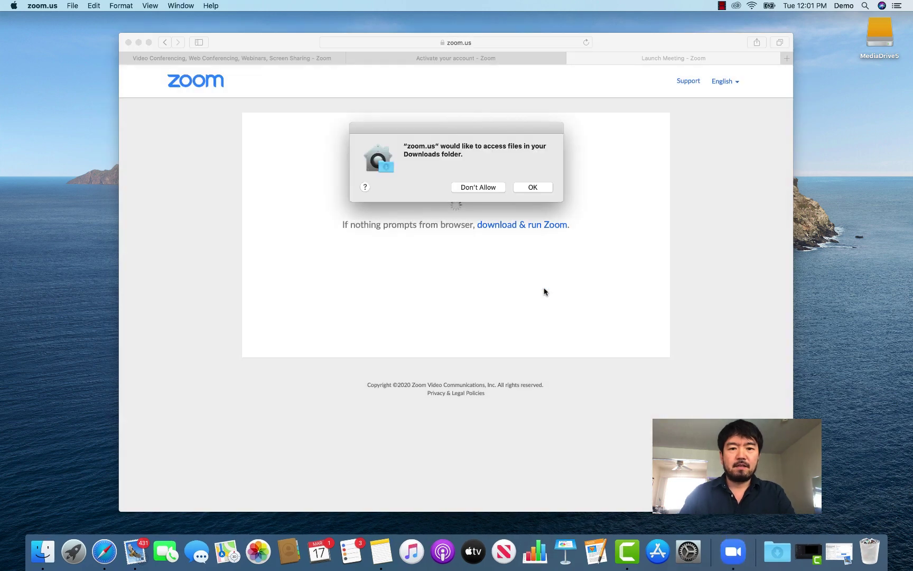
click(522, 187)
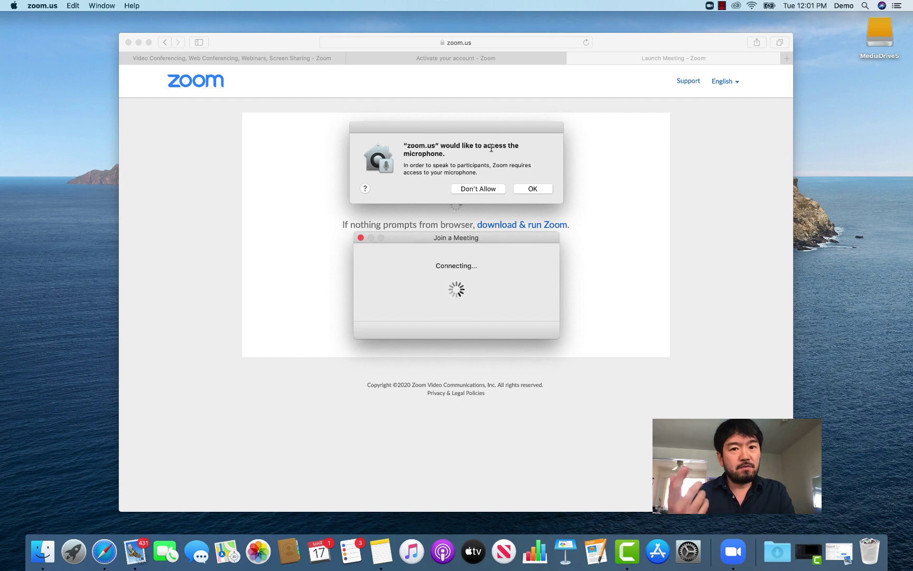
click(534, 189)
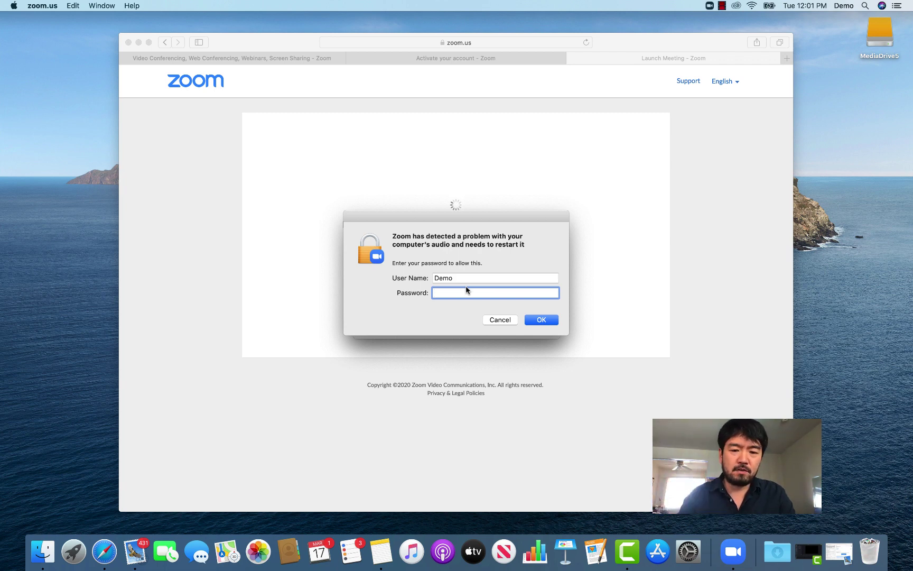
- Authorise the audio restart by entering the Mac account password
text(••••••••••)
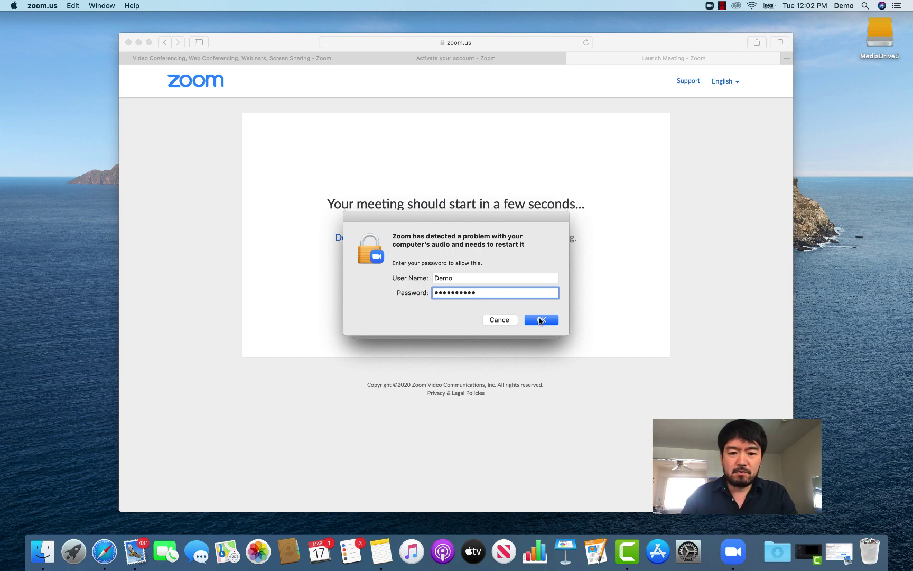
click(539, 320)
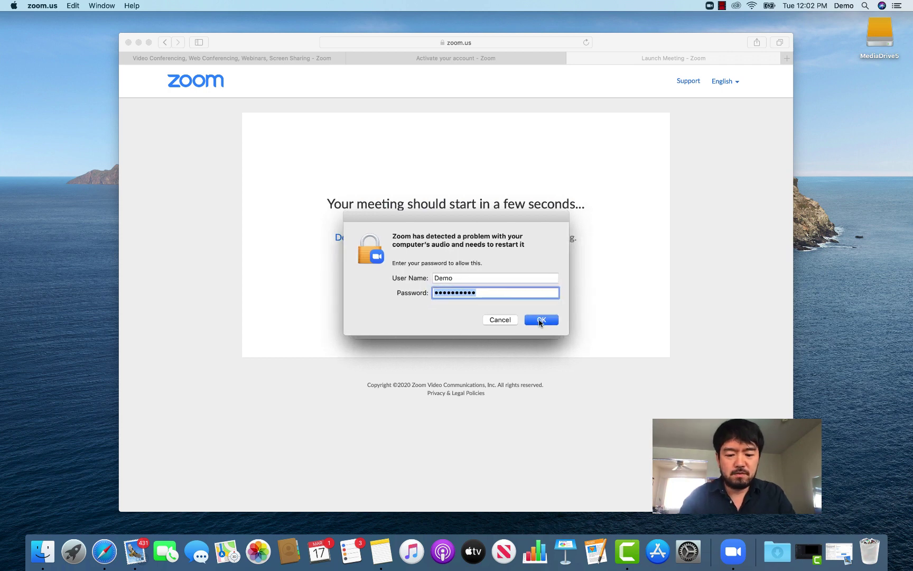
text(••••••••••)
key(Return)
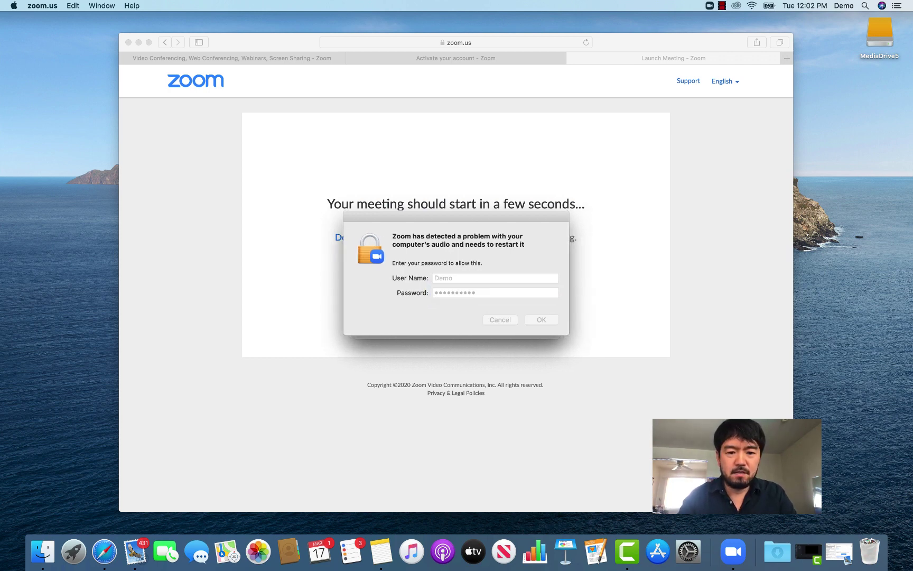
text(•••••)
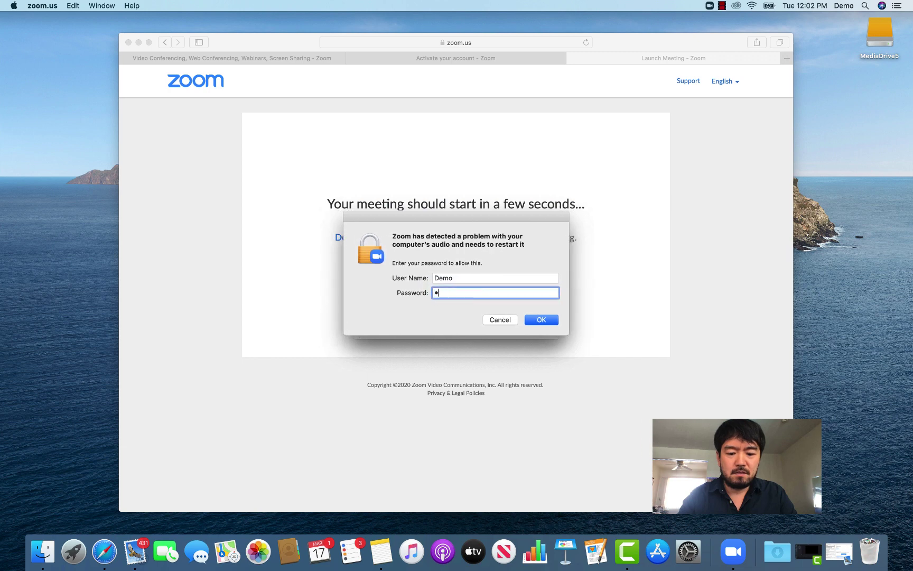
text(•••••)
key(Return)
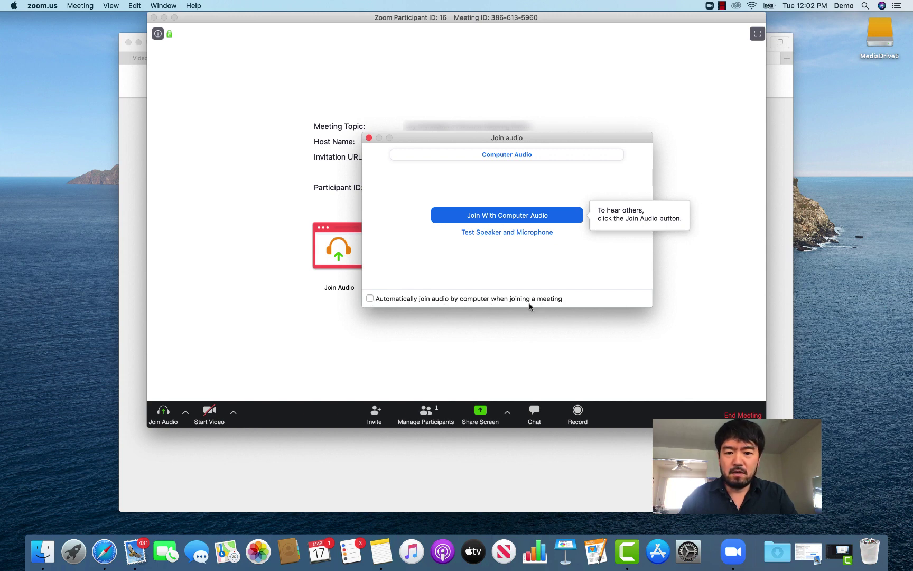
- Leave automatic audio joining off and close the Join audio dialog without joining
click(370, 298)
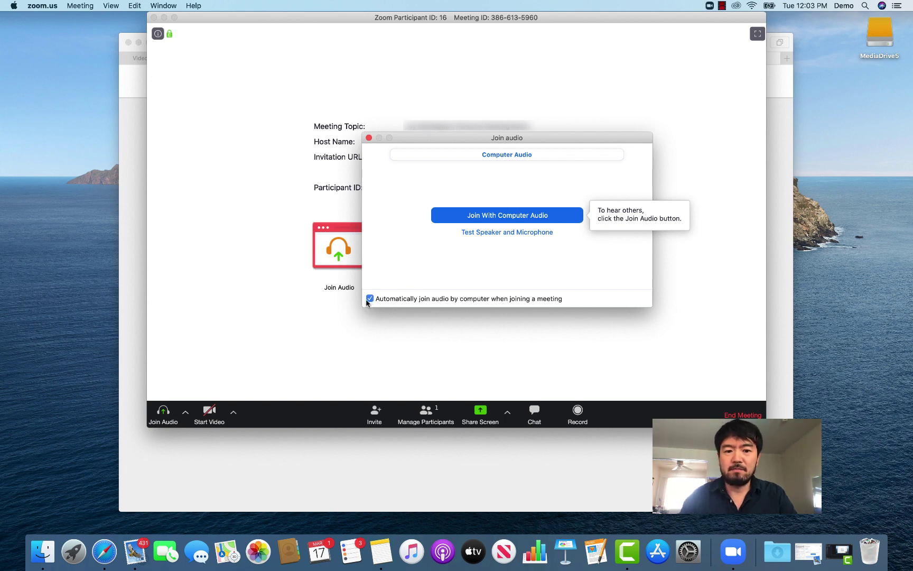
click(370, 298)
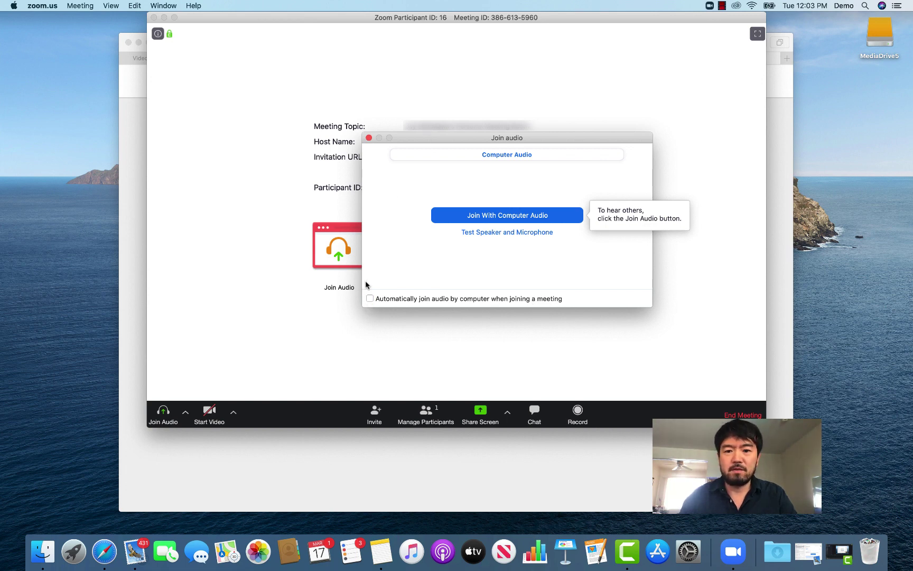
click(369, 137)
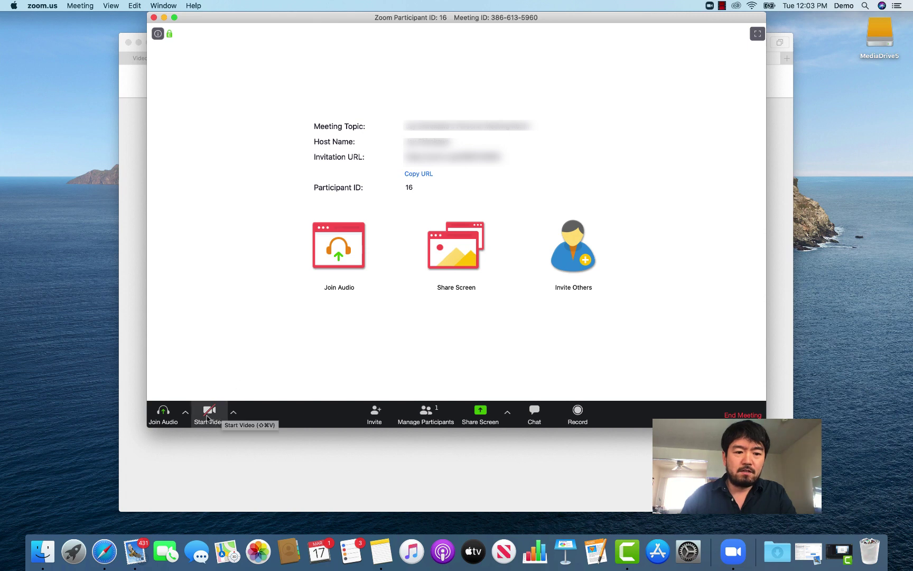
click(233, 414)
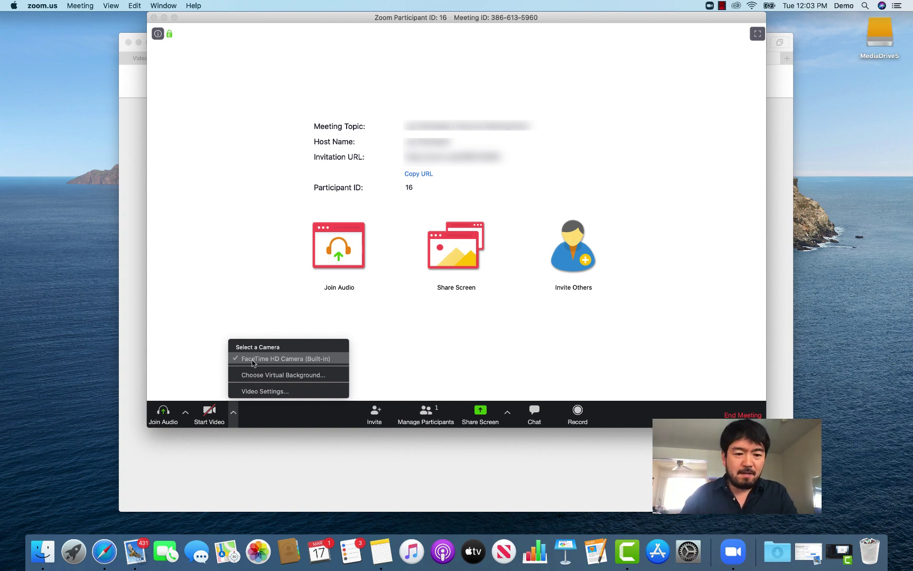
click(185, 413)
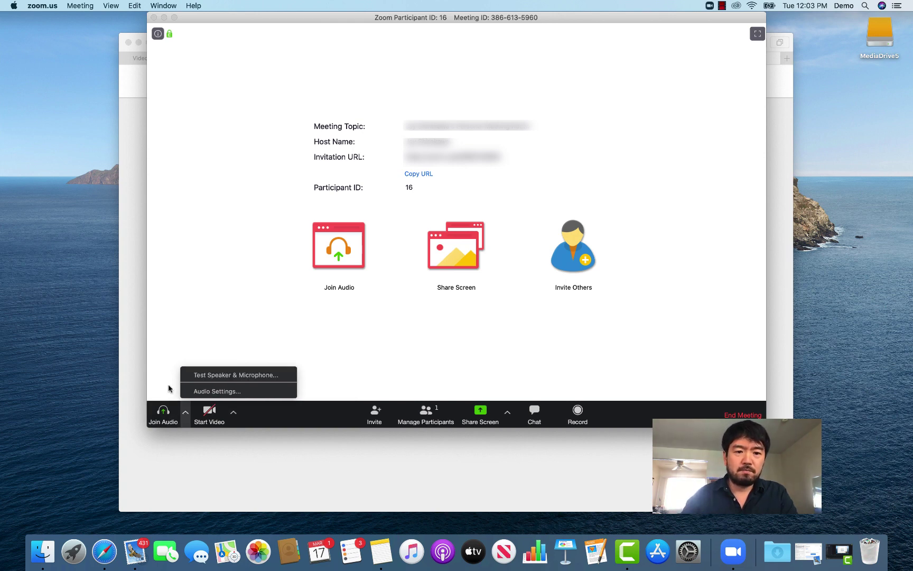
click(196, 318)
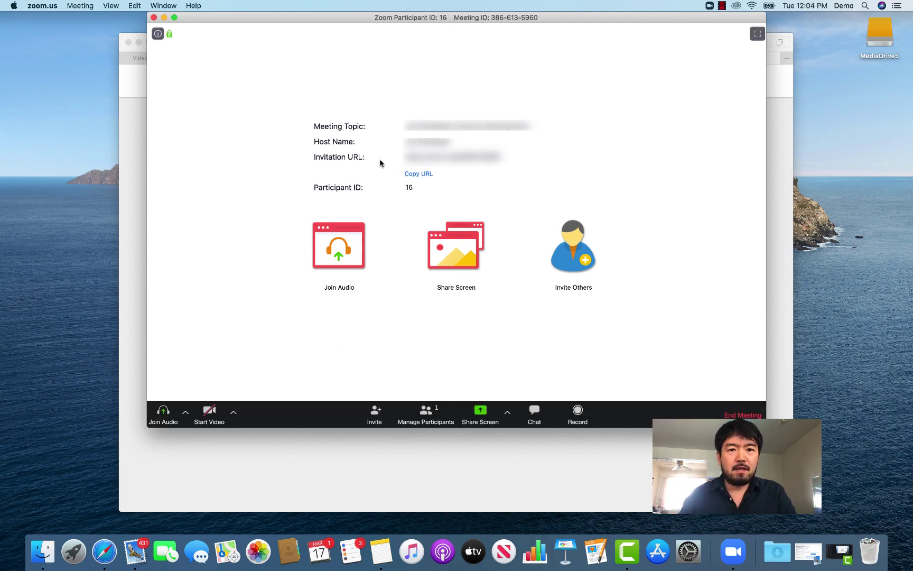
- End the meeting for all, minimize Safari, and close the Zoom start window
click(742, 416)
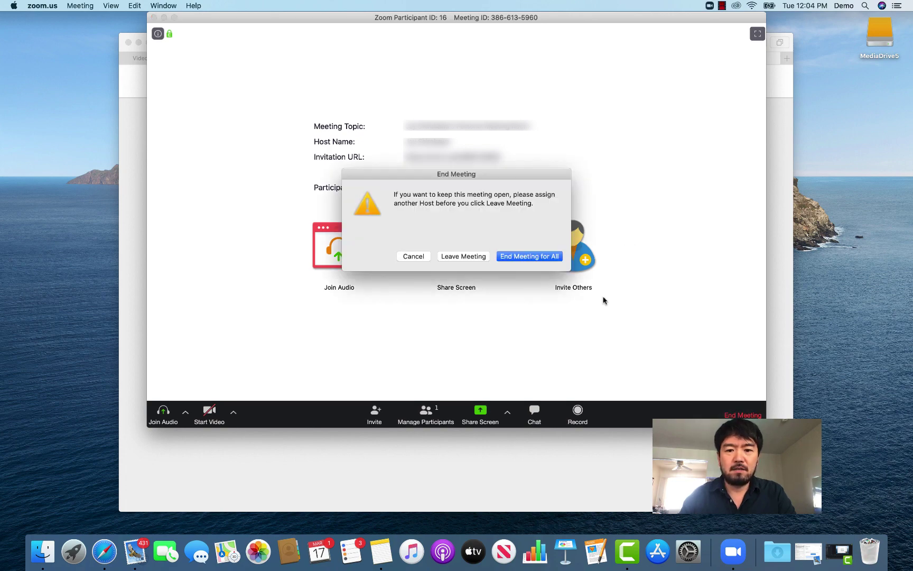
click(525, 257)
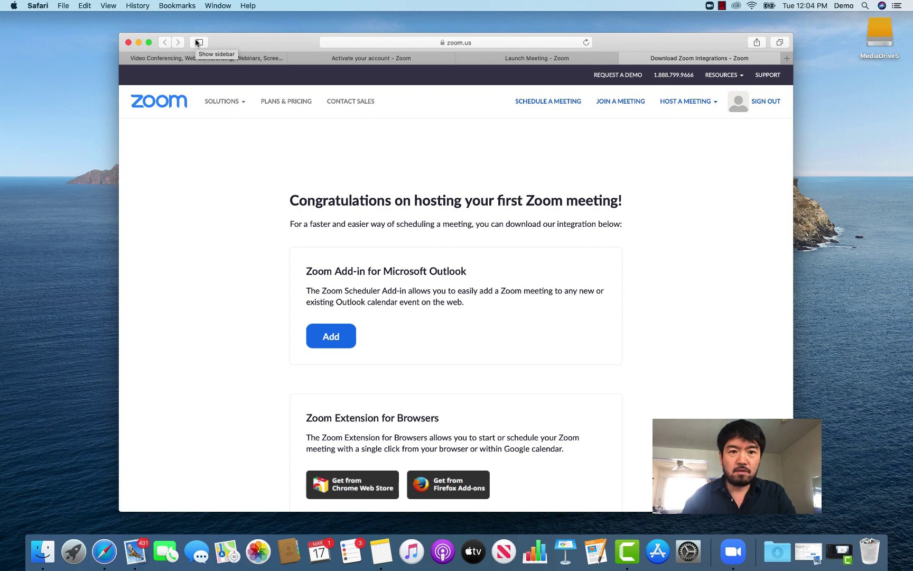
click(139, 43)
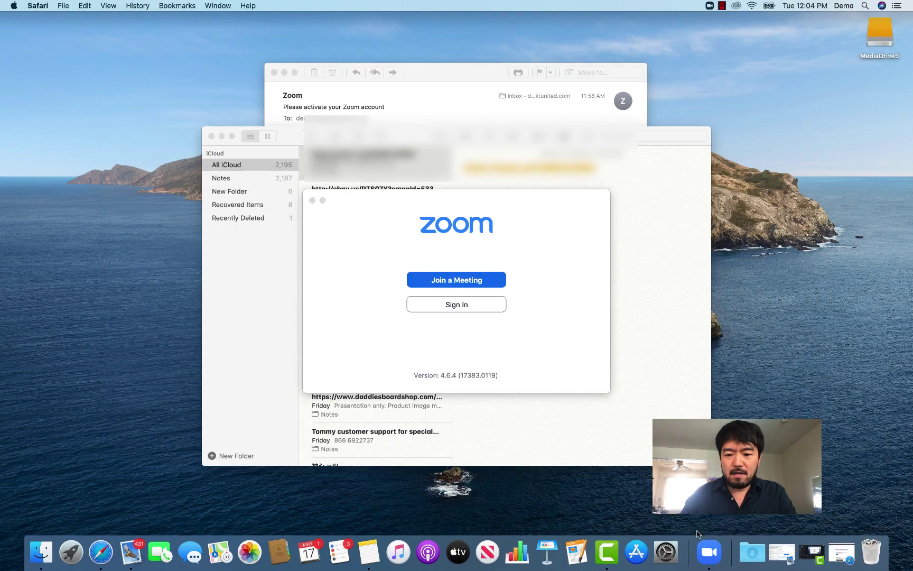
click(711, 554)
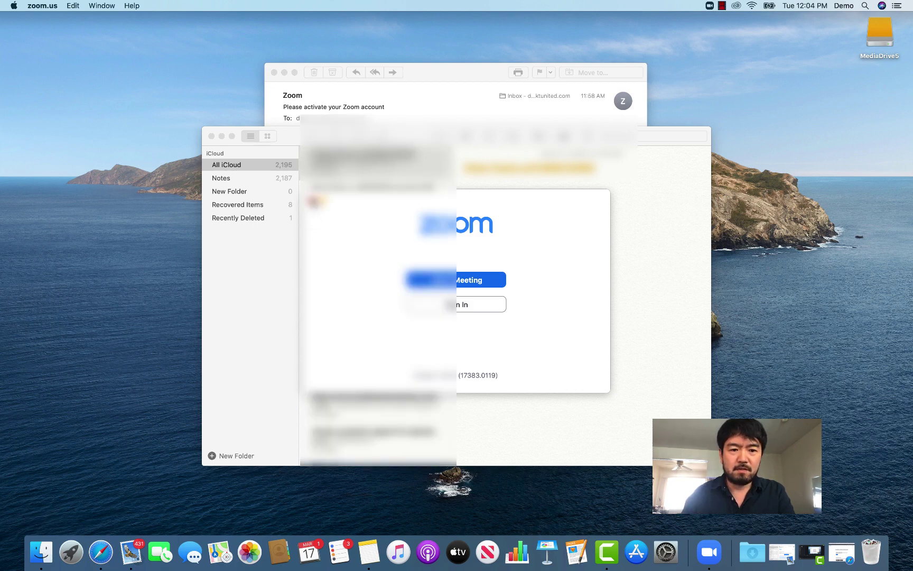
click(313, 201)
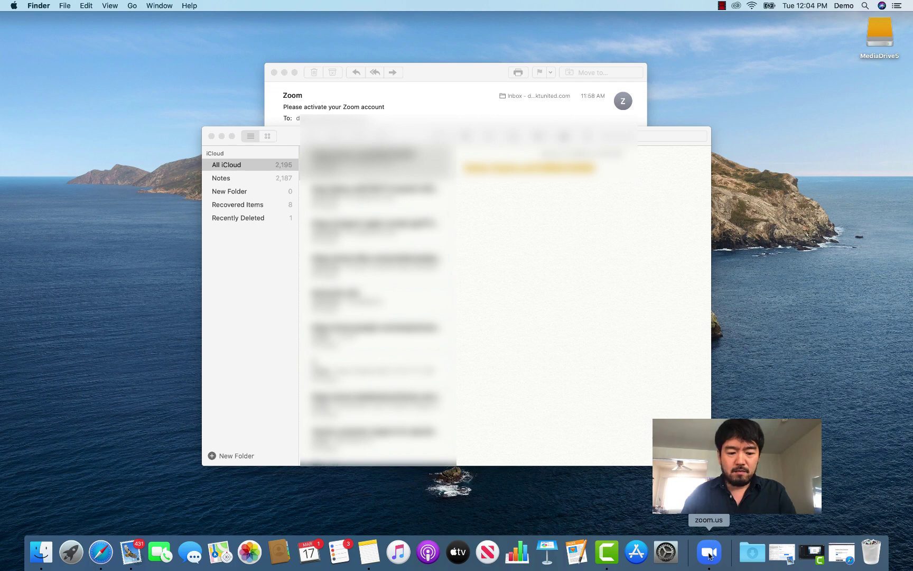
- Reopen the Zoom app from the Dock and minimize the Notes window
right_click(710, 555)
click(716, 518)
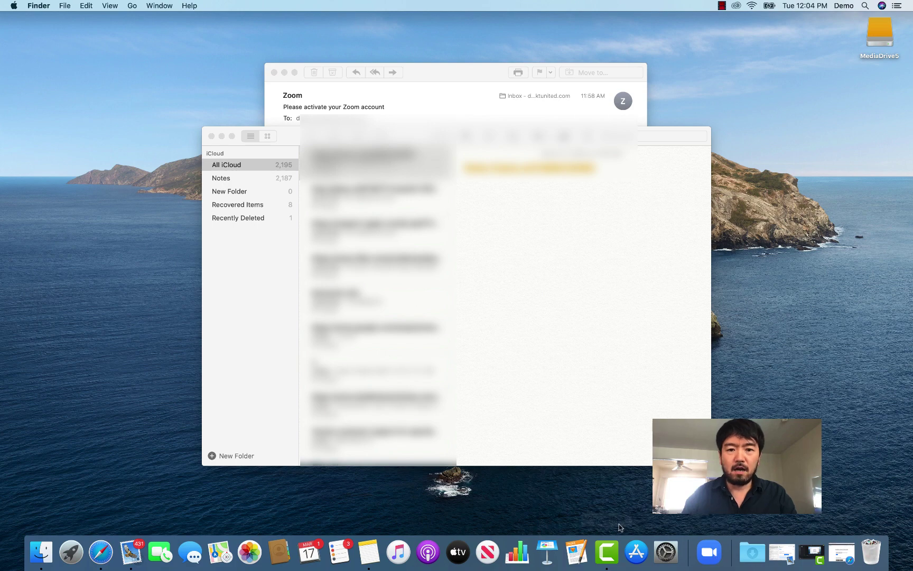
click(222, 136)
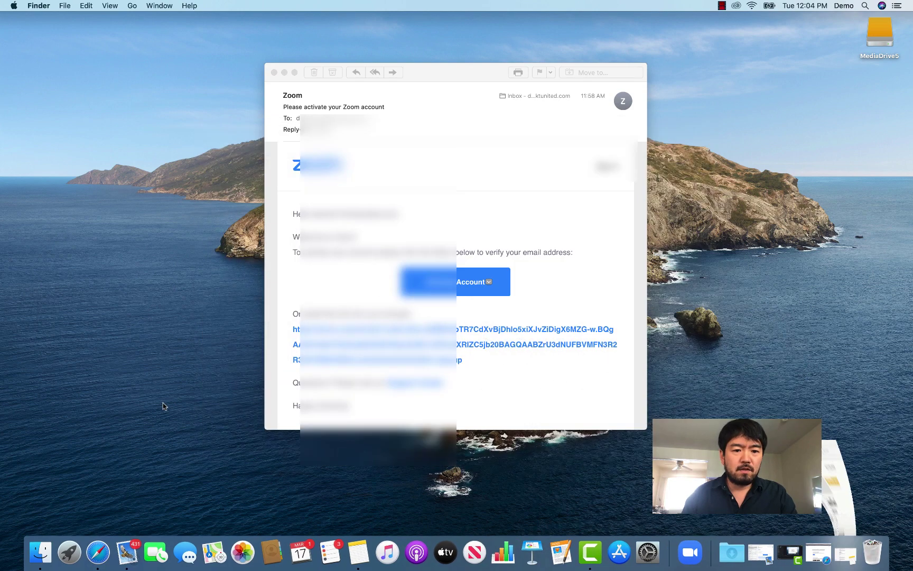
- Select zoom.us (Application, 47.3 MB) in a new Finder Applications window, then bring up Spotlight
click(44, 553)
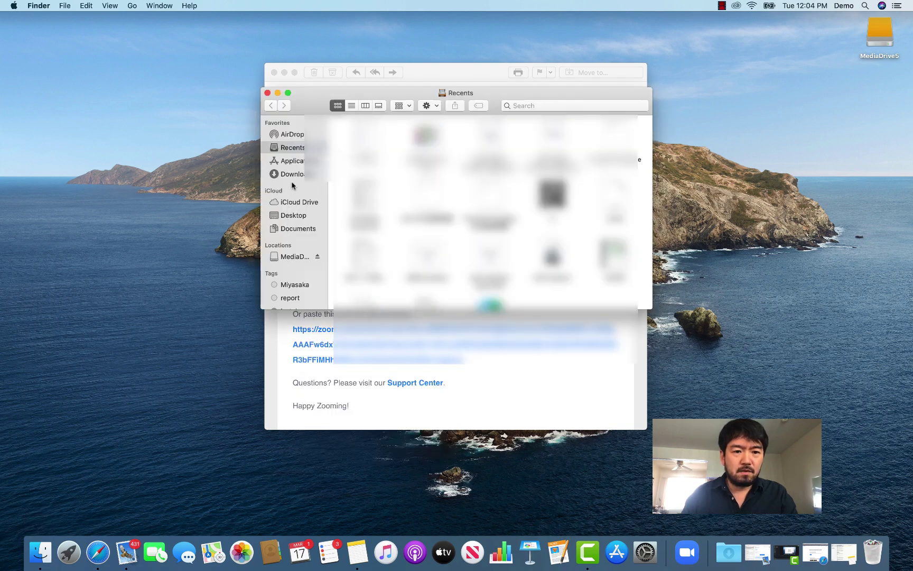
click(290, 162)
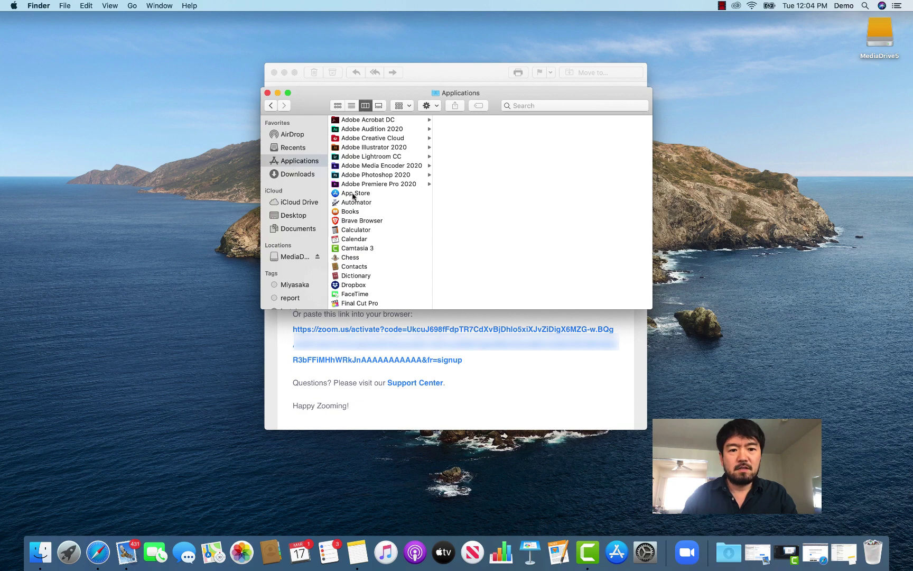
scroll(349, 201, down, 10)
scroll(353, 206, down, 5)
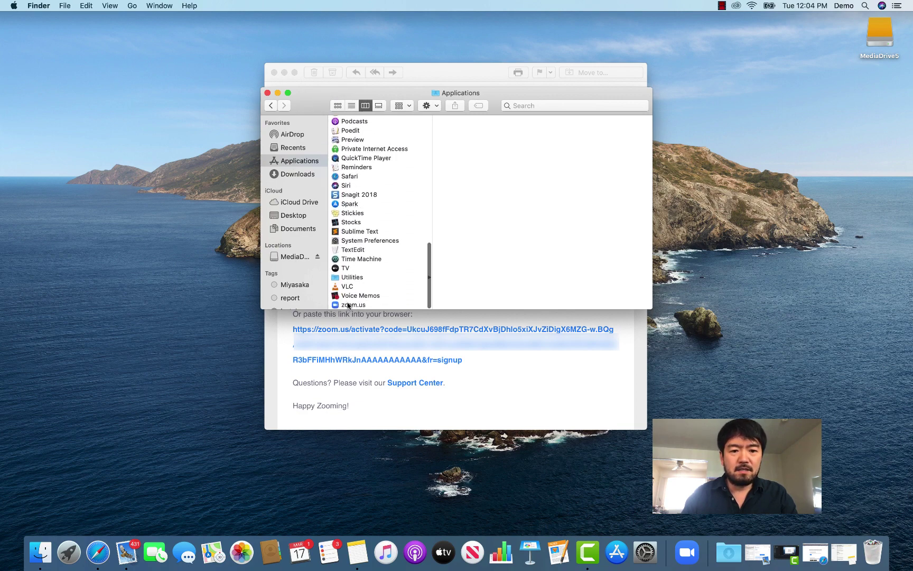
click(349, 305)
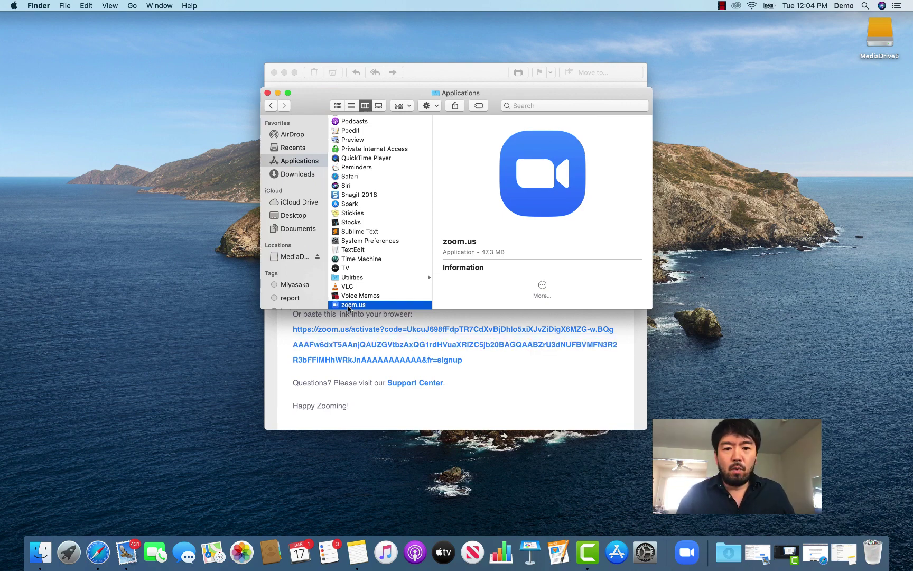
drag(490, 100, 373, 131)
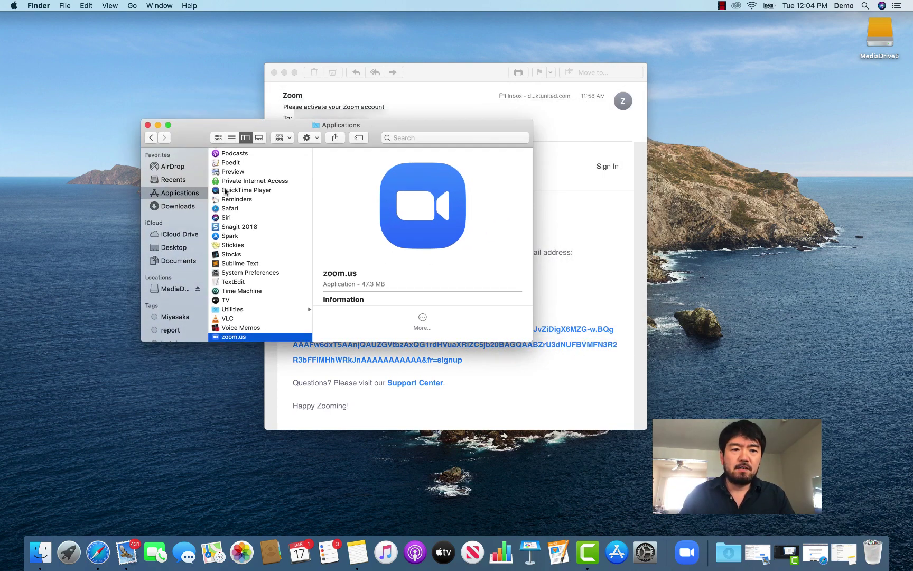
click(865, 6)
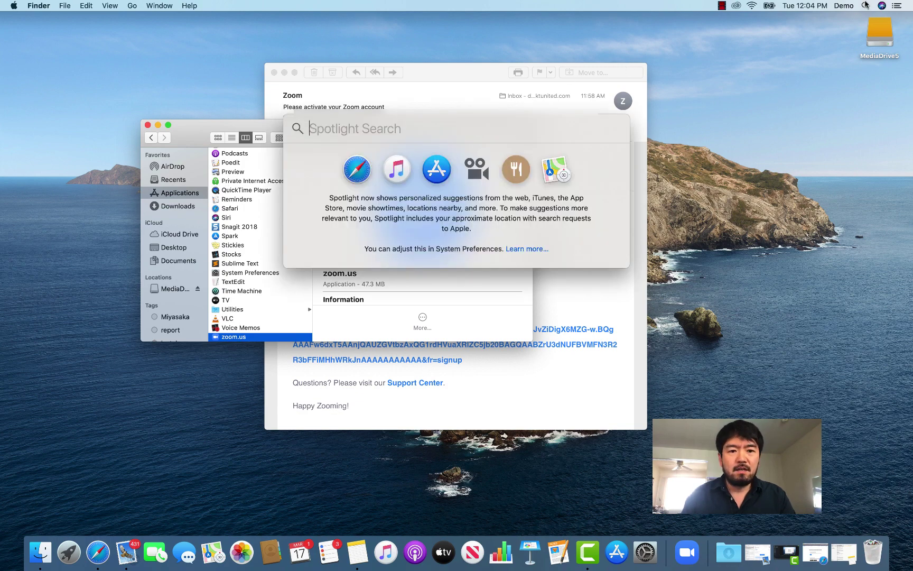
- Launch zoom.us from a Spotlight search for 'zoom.' and minimize the Finder and Mail windows
text(zoom.)
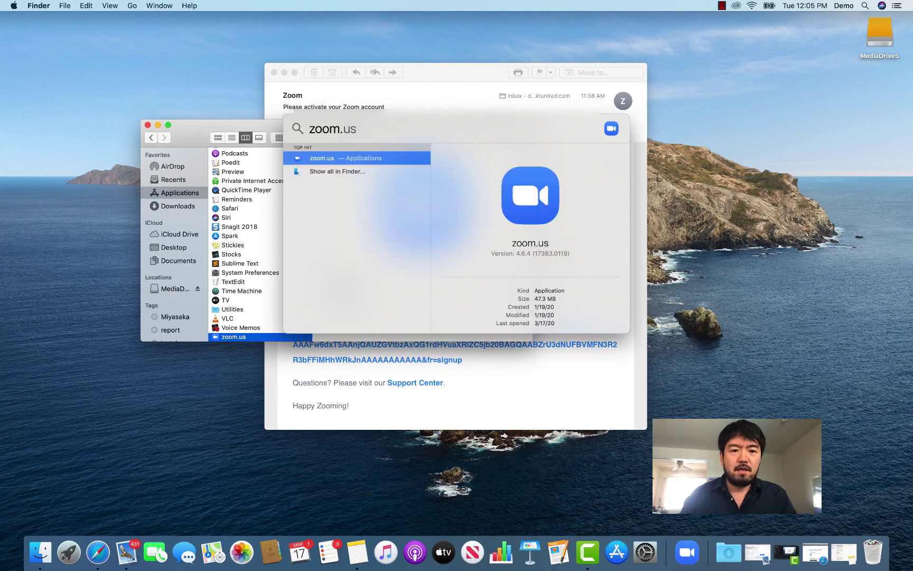
click(313, 162)
double_click(313, 159)
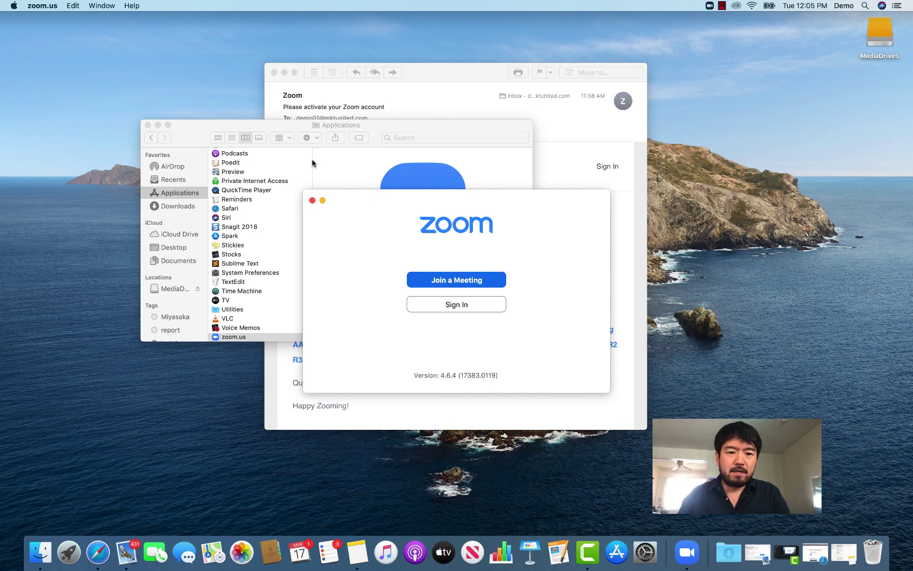
drag(347, 195, 332, 187)
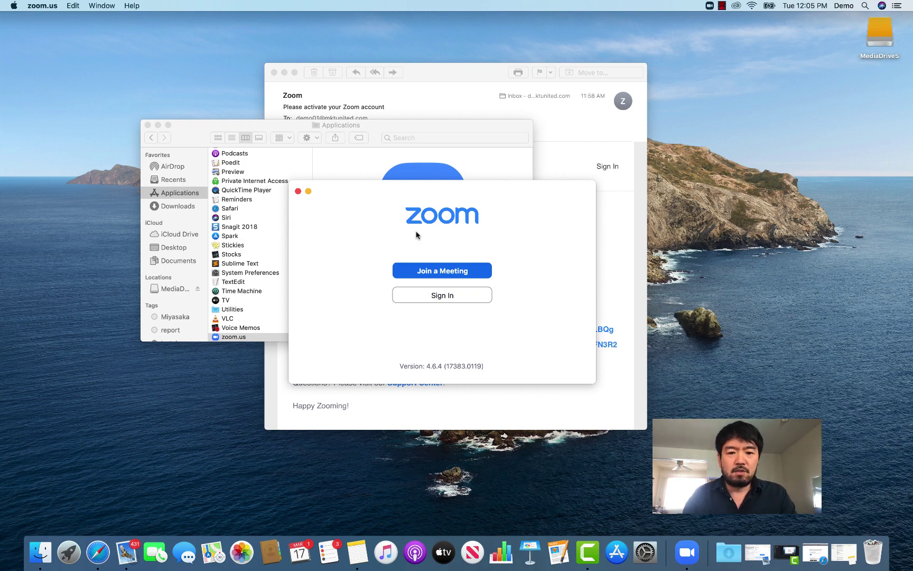
click(158, 124)
click(284, 73)
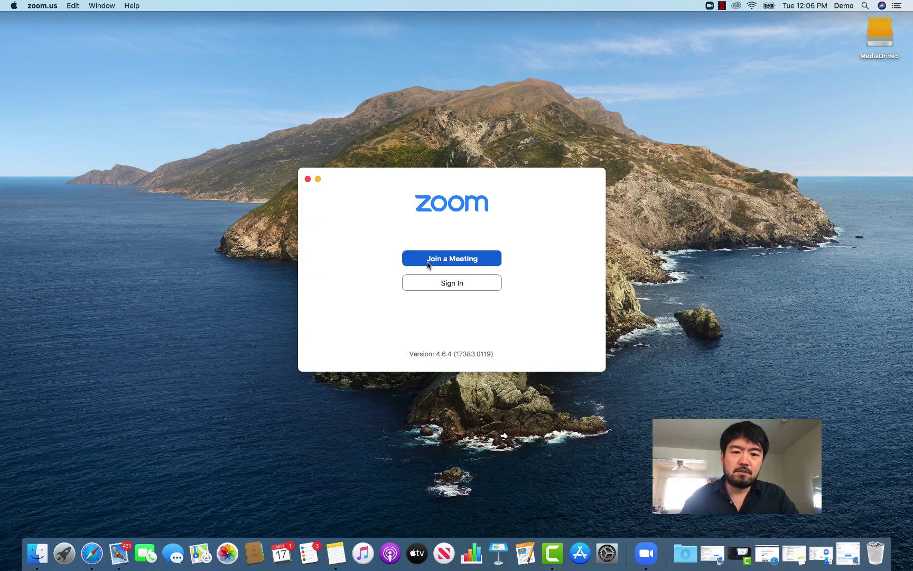
click(428, 262)
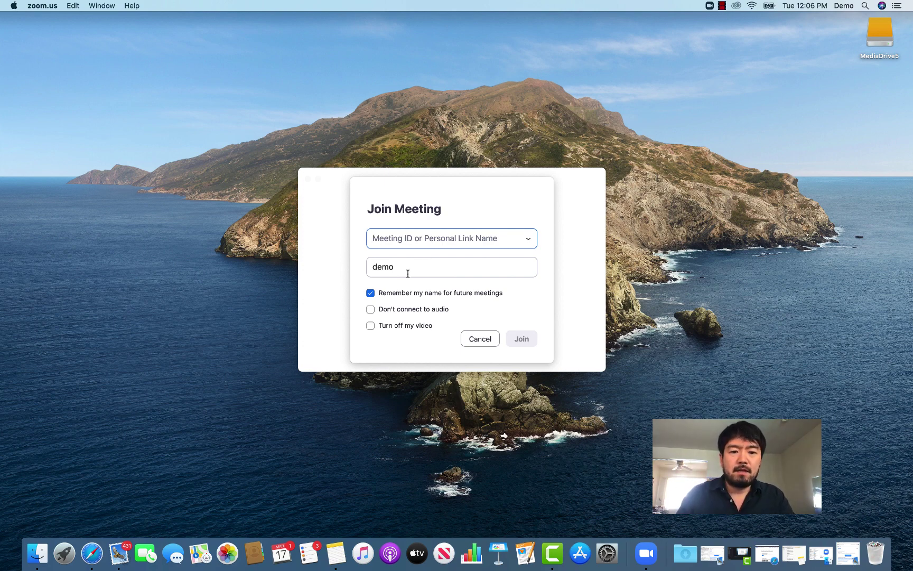
key(Tab)
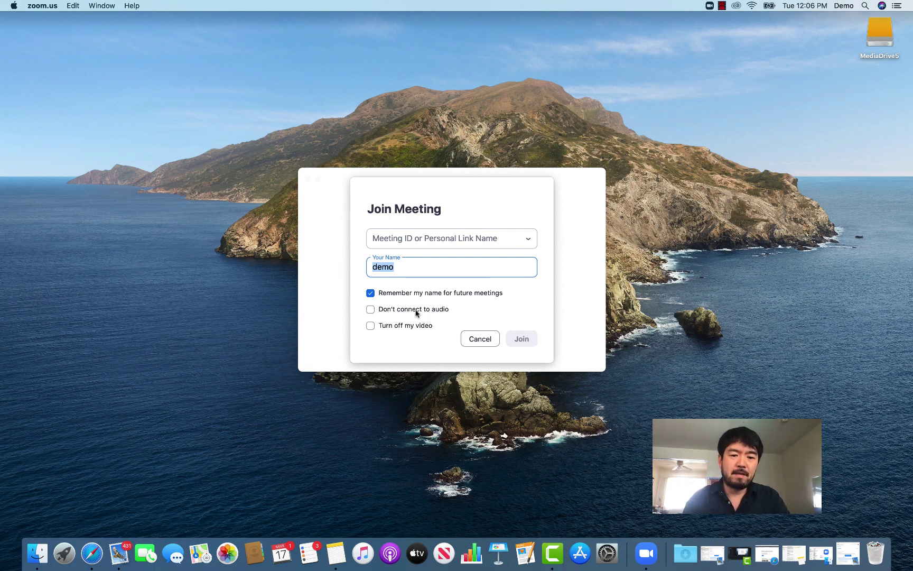
click(370, 311)
click(370, 311)
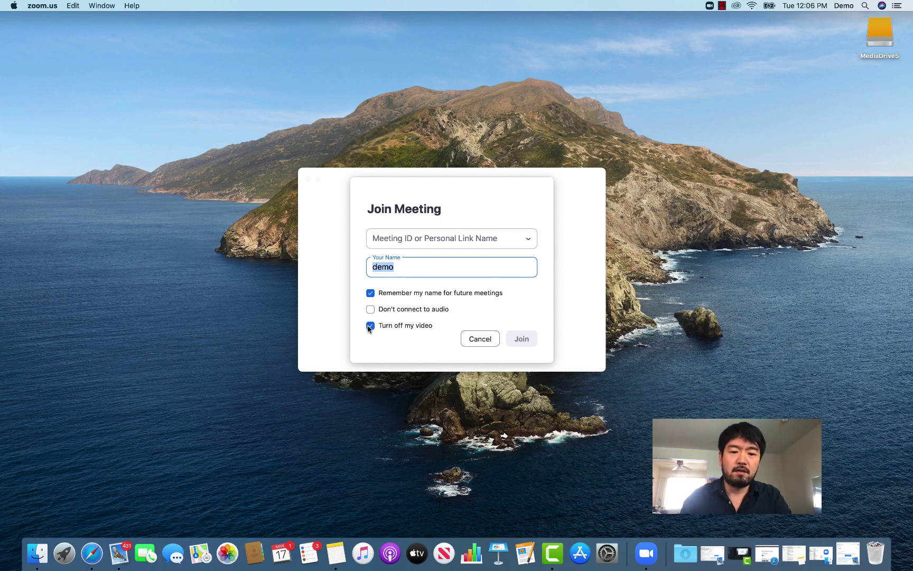
click(370, 326)
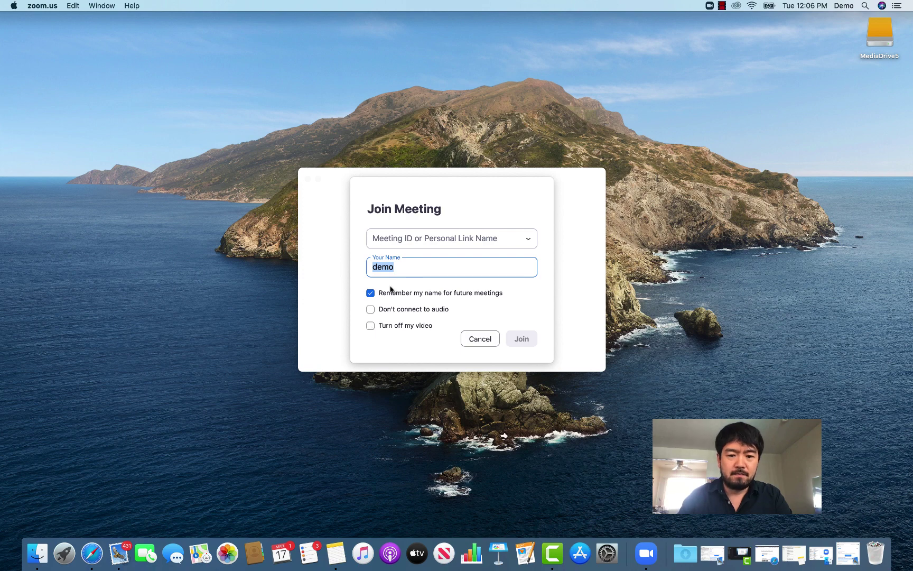
click(478, 339)
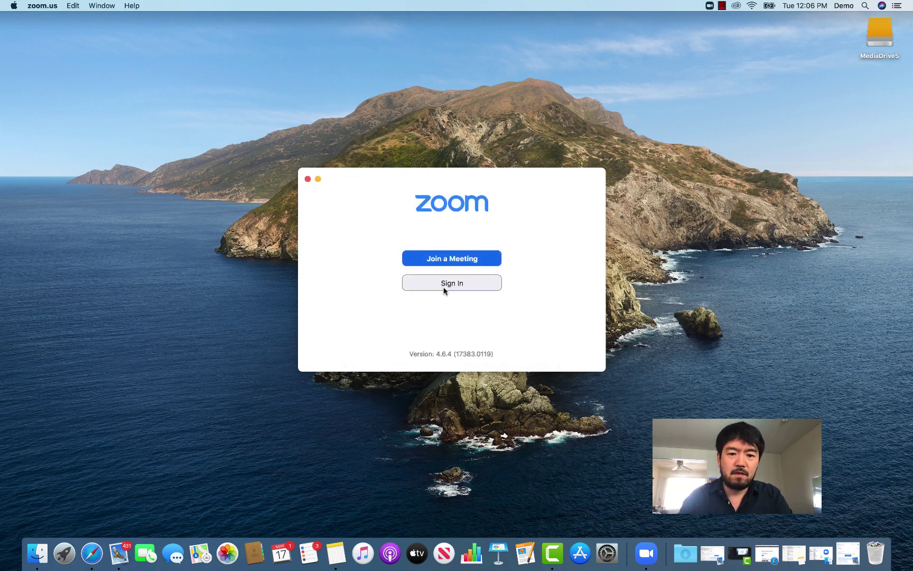
- Enter the new account's e-mail and password in Zoom's Sign In form and sign in
click(444, 290)
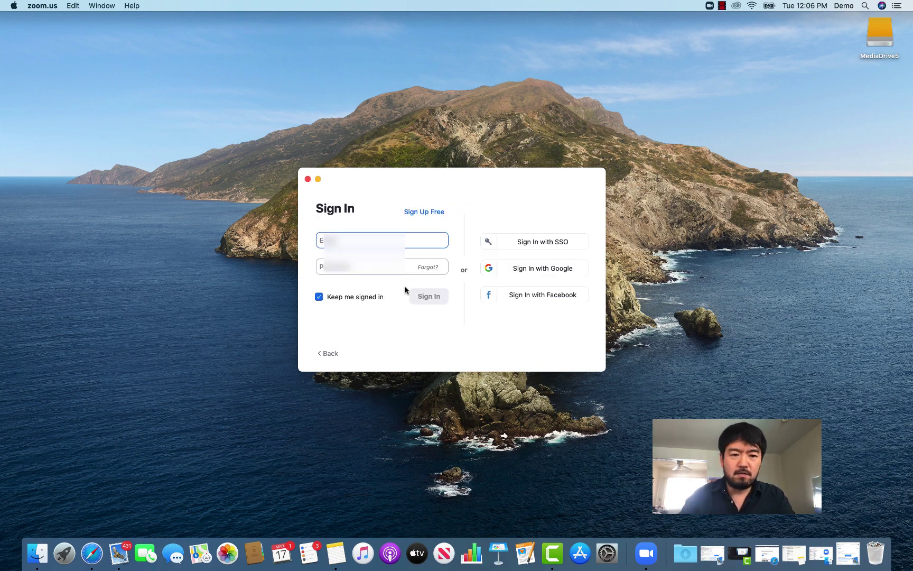
text(d)
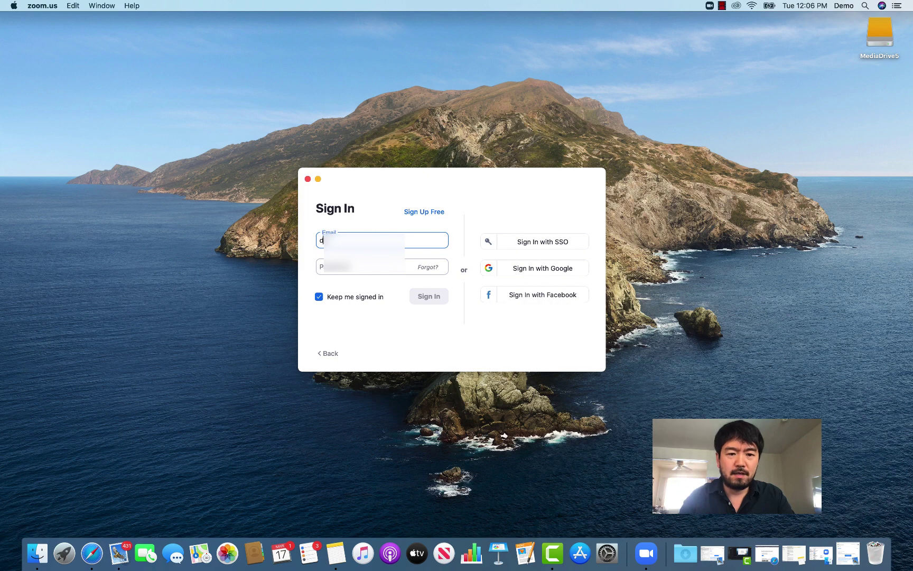
text(mo)
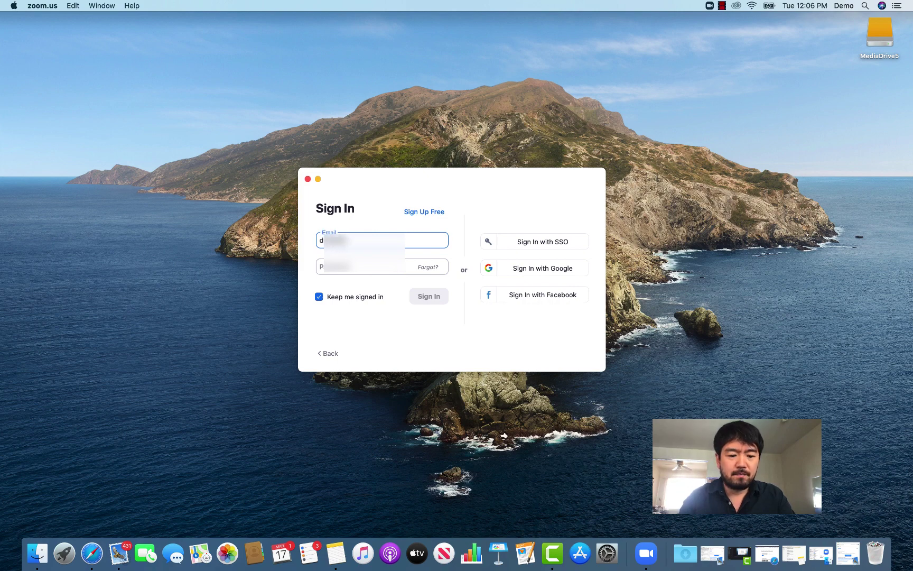
text(@example.com)
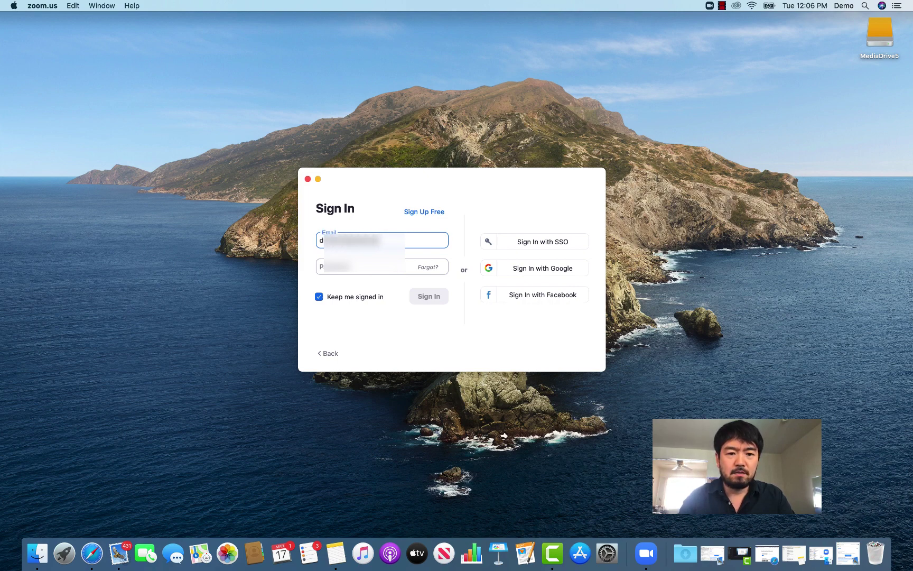
key(Tab)
text(p)
key(BackSpace)
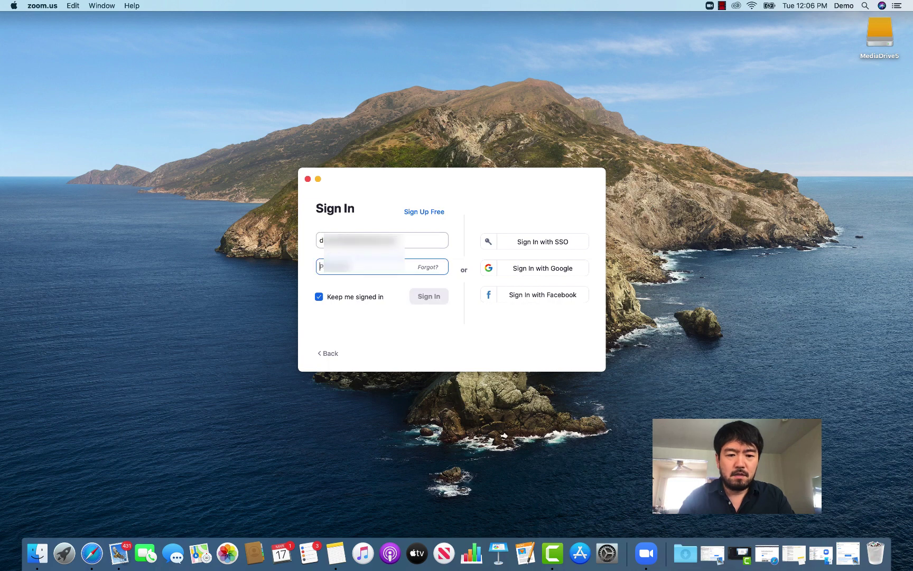
text(password)
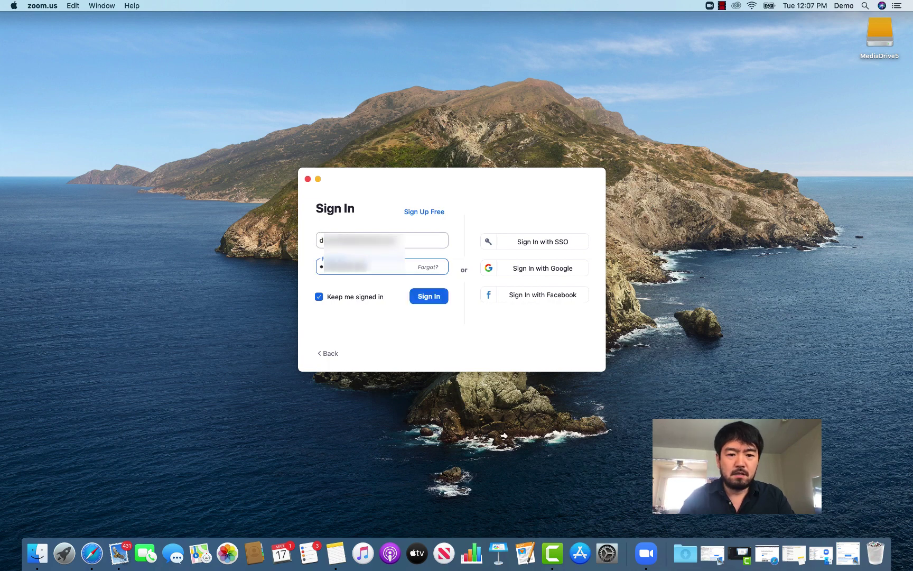
click(431, 299)
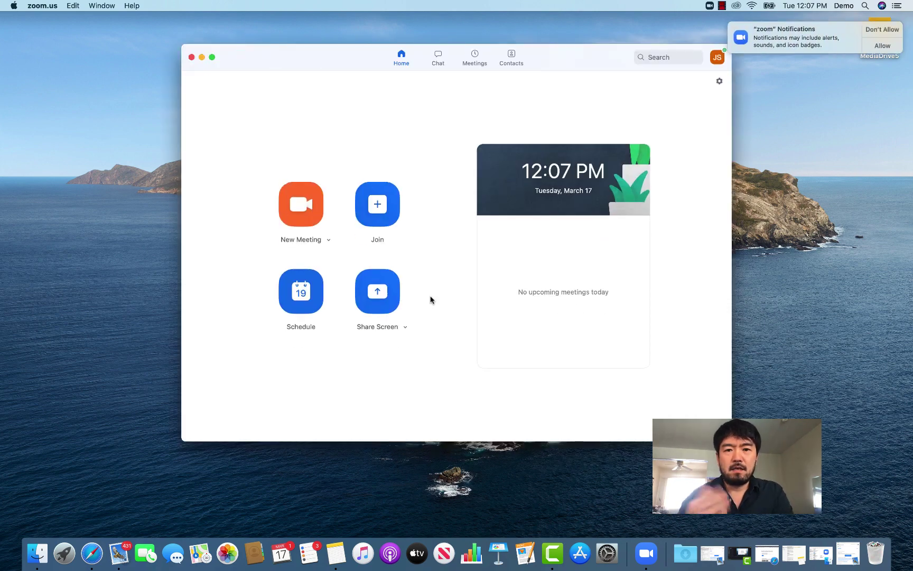
drag(359, 59, 356, 69)
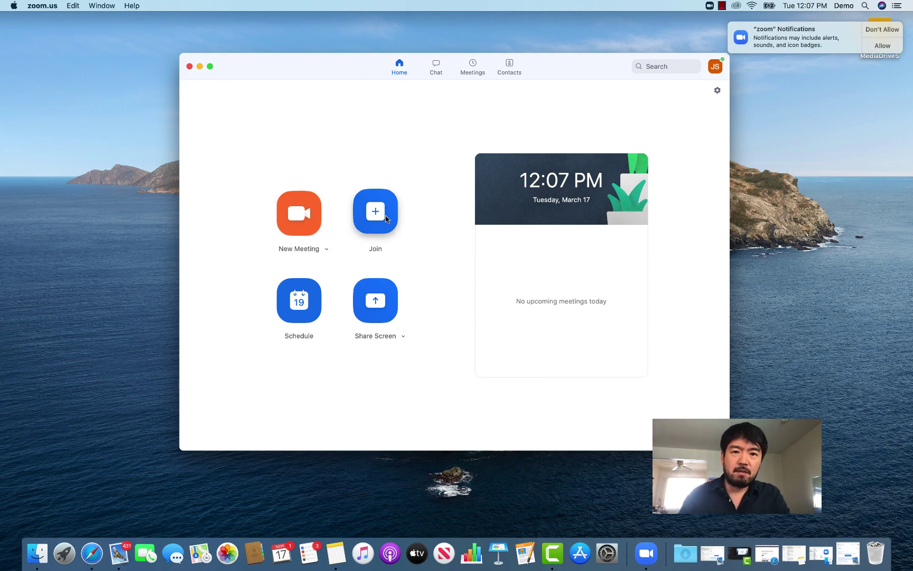
click(385, 221)
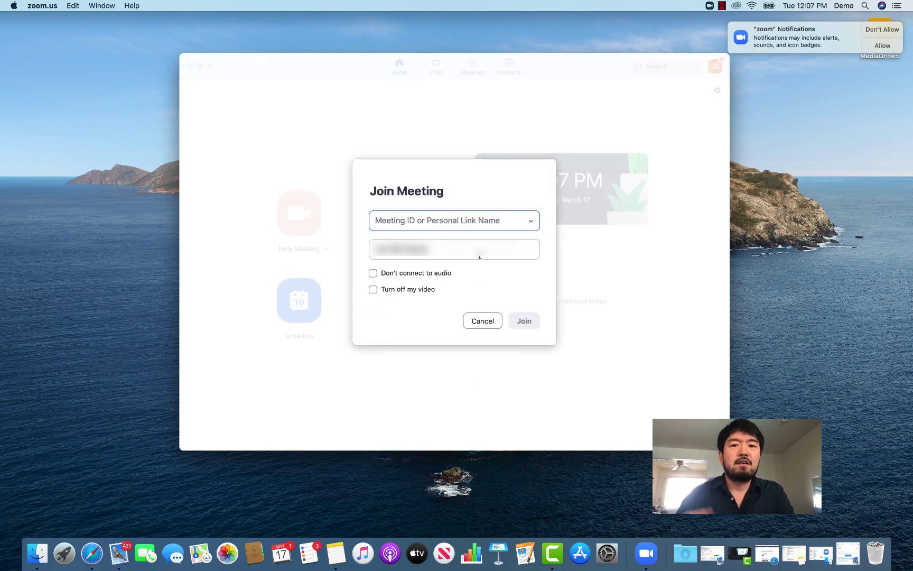
click(482, 323)
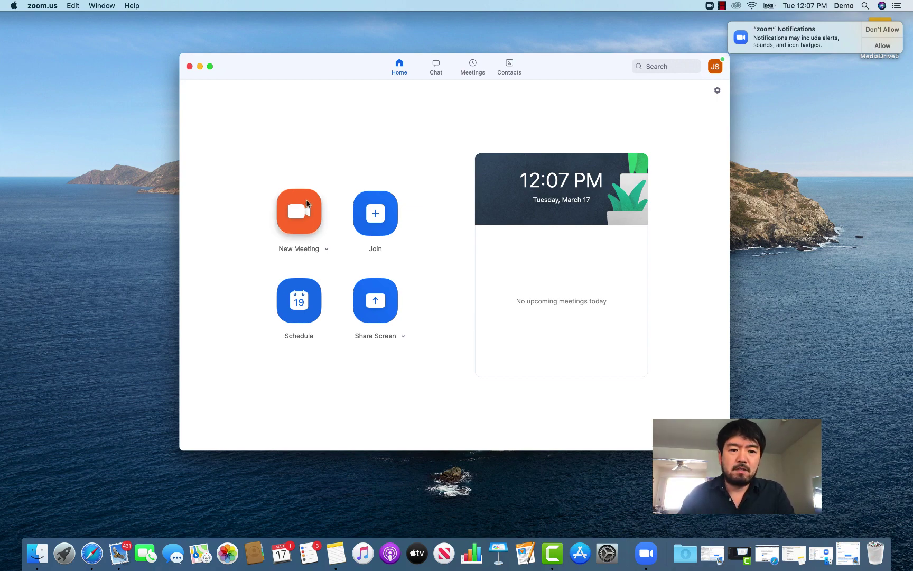
- Start a New Meeting using the Personal Meeting ID (PMI) with Start with video unchecked
click(327, 249)
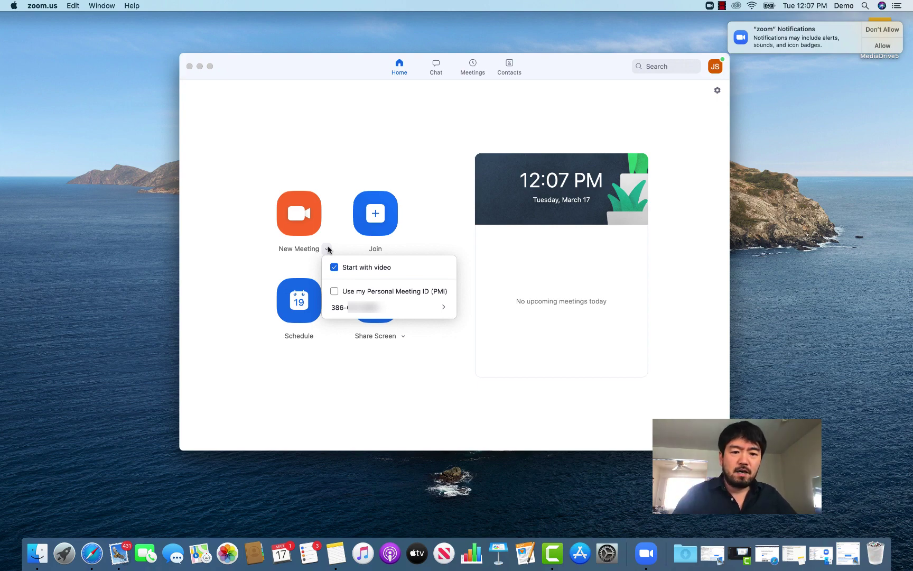
click(335, 291)
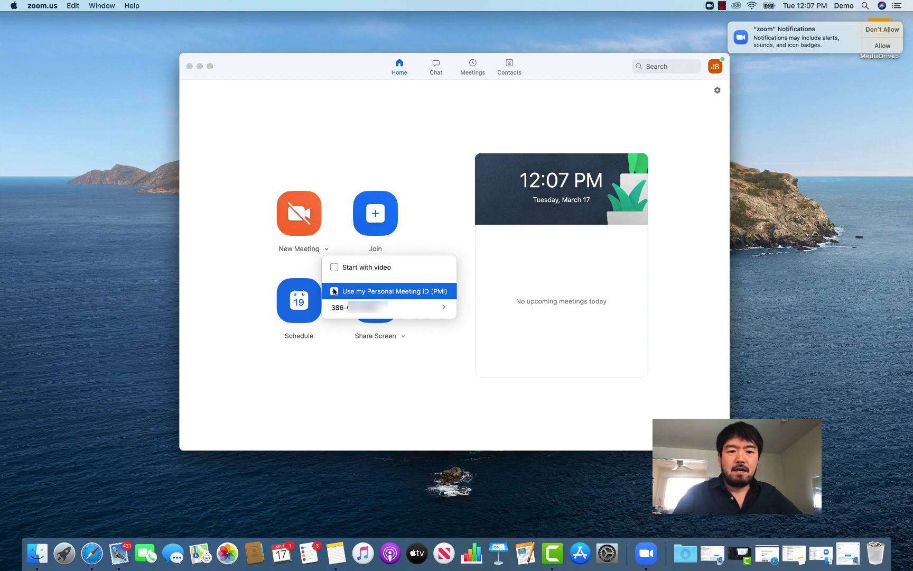
mouse_move(338, 307)
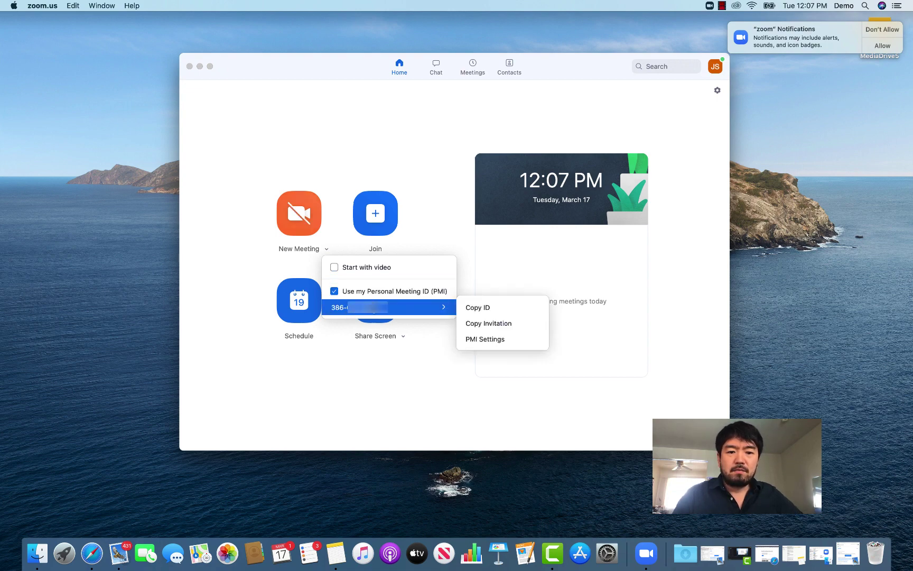
click(304, 218)
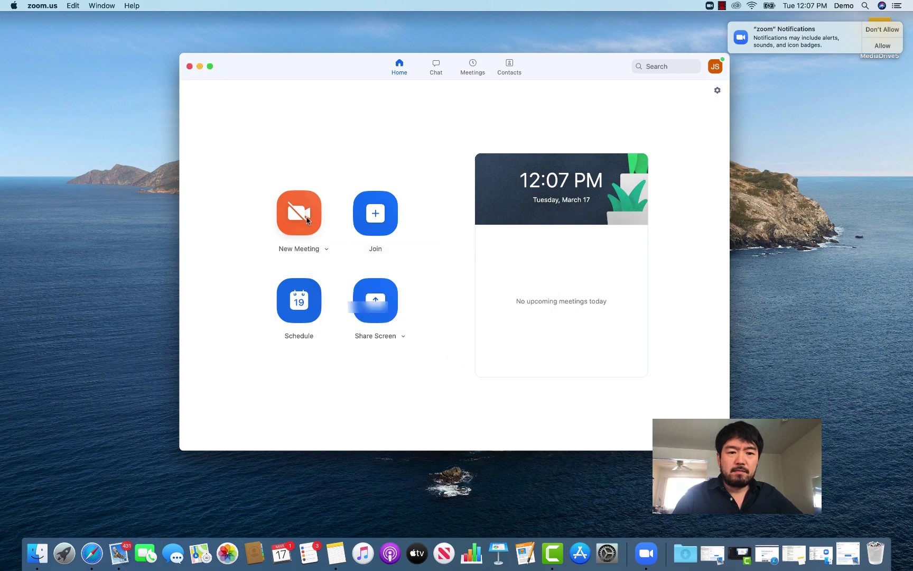
click(304, 218)
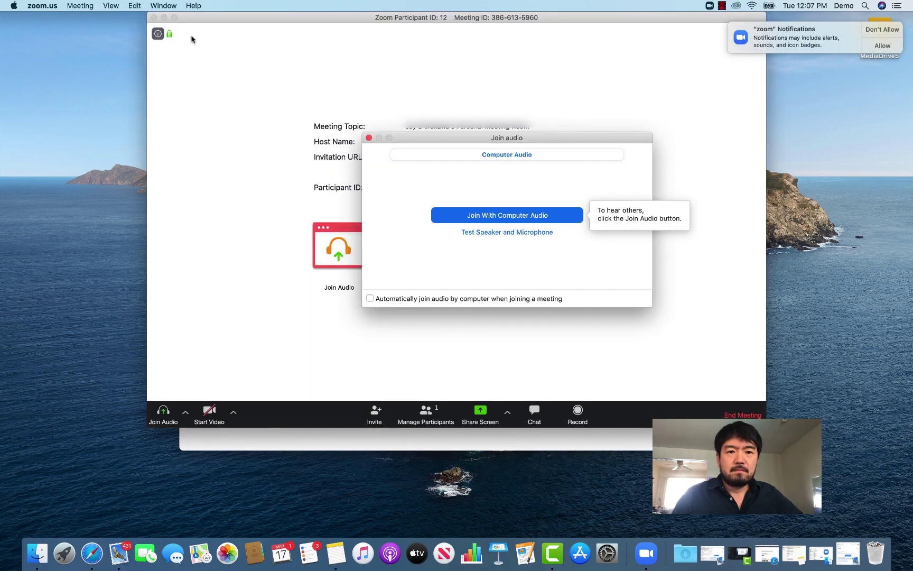
- Close the meeting window and choose End Meeting for All
click(153, 18)
click(513, 258)
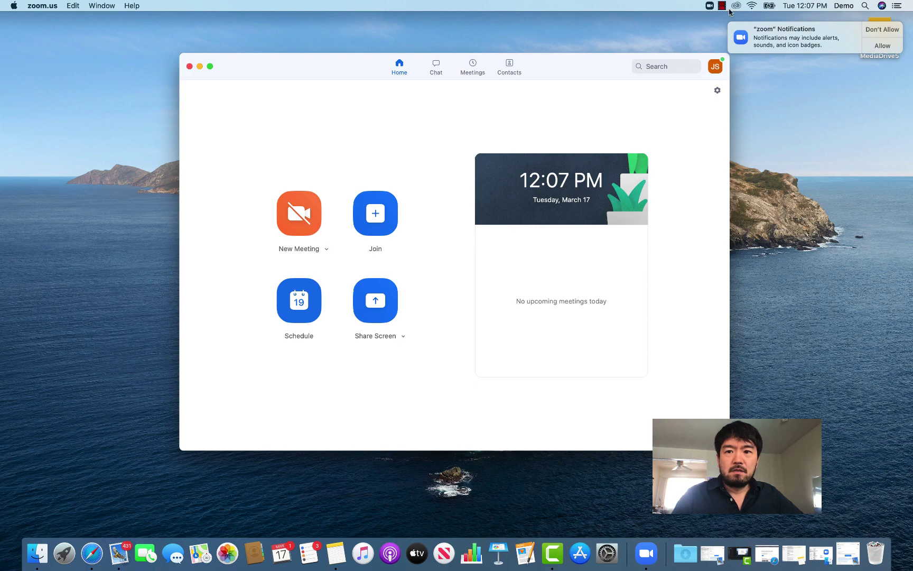
click(722, 6)
click(601, 75)
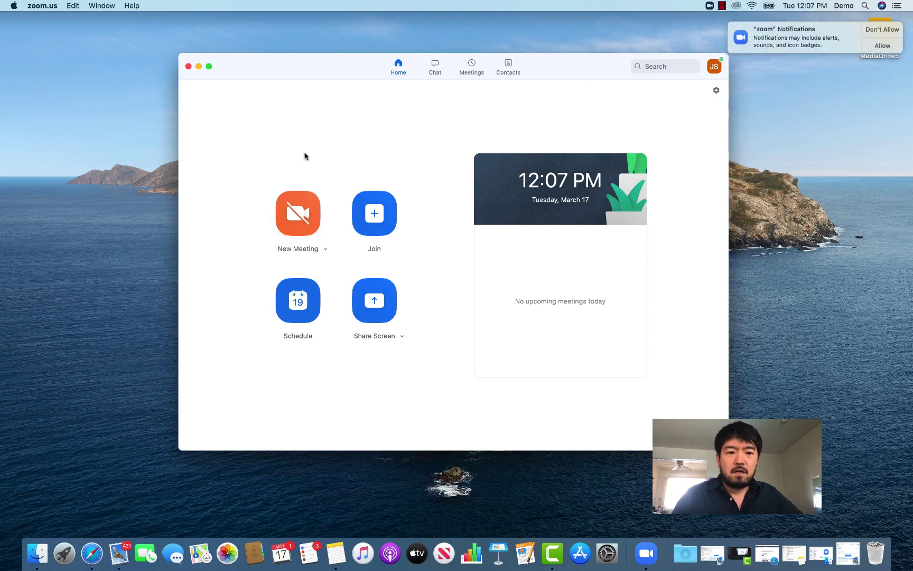